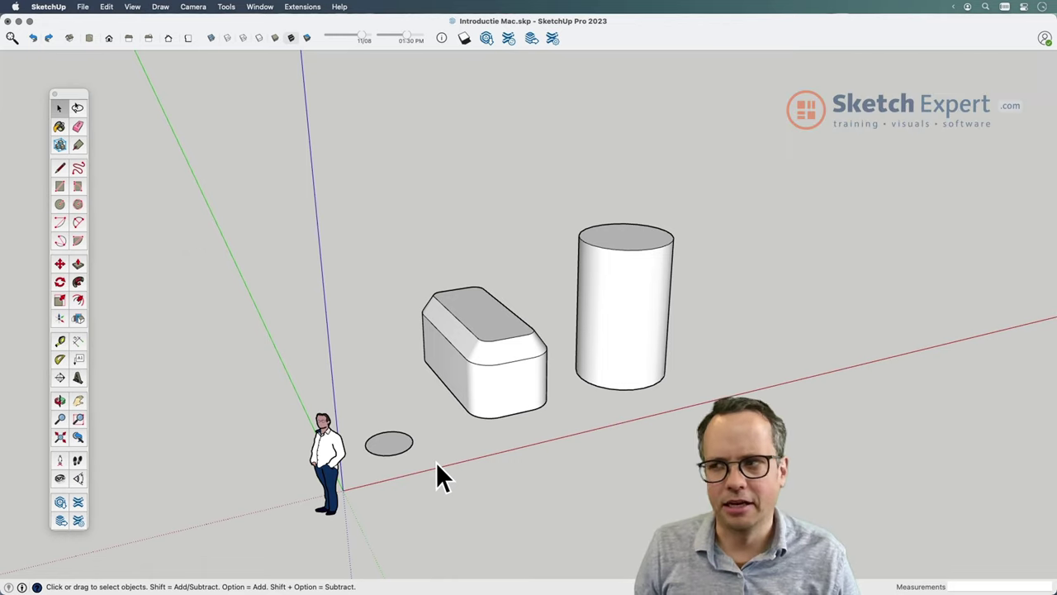
# Step: Orbit and zoom in close on the flat circle lying on the ground
pyautogui.moveTo(651, 357); pyautogui.dragTo(603, 395, button='middle')
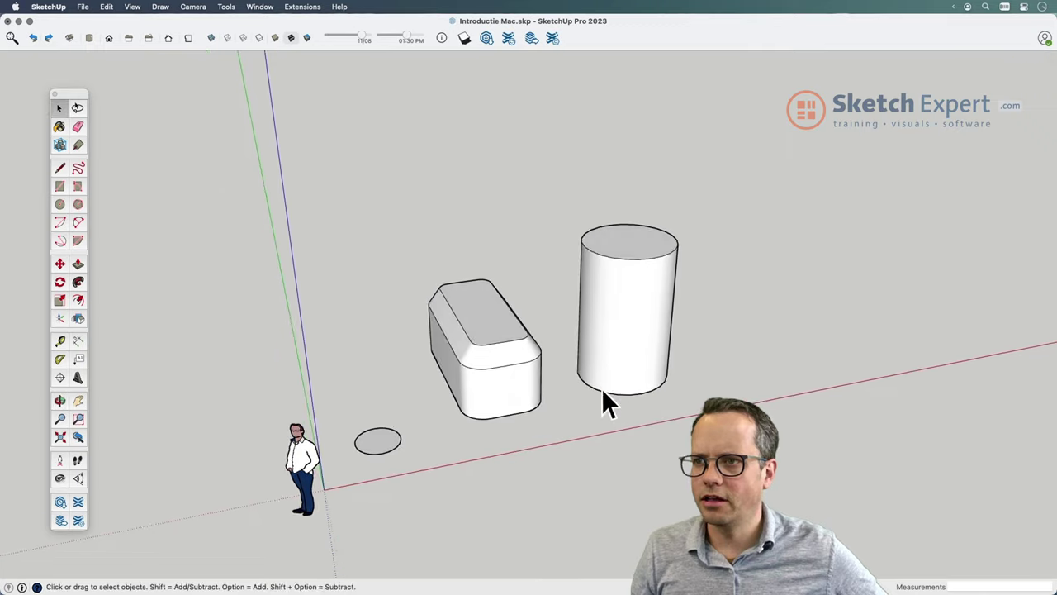
pyautogui.scroll(5, 403, 440)
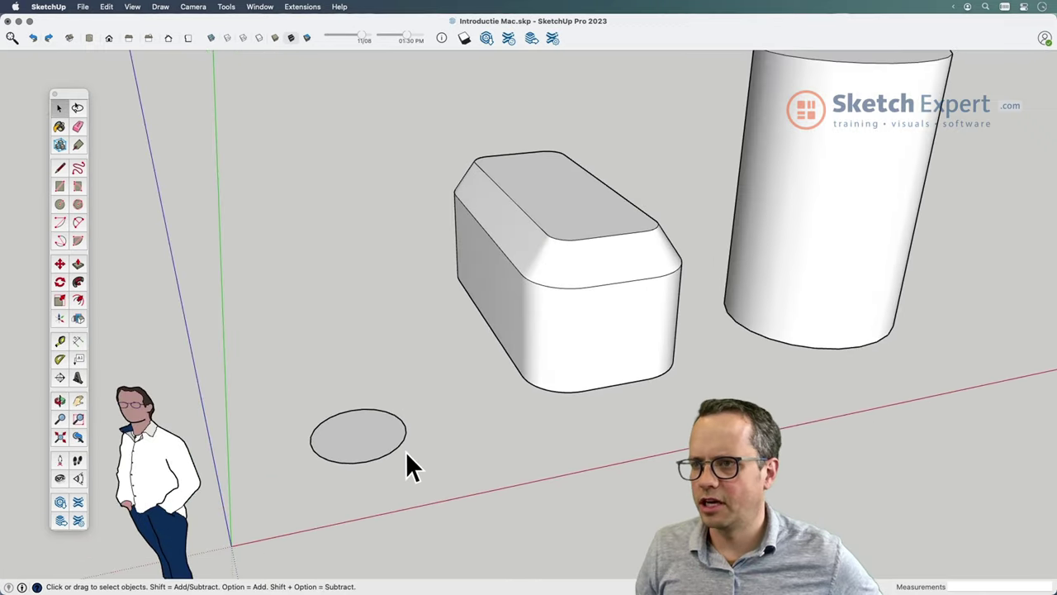
pyautogui.scroll(3, 405, 451)
pyautogui.scroll(2, 380, 433)
pyautogui.scroll(2, 439, 404)
pyautogui.scroll(1, 422, 425)
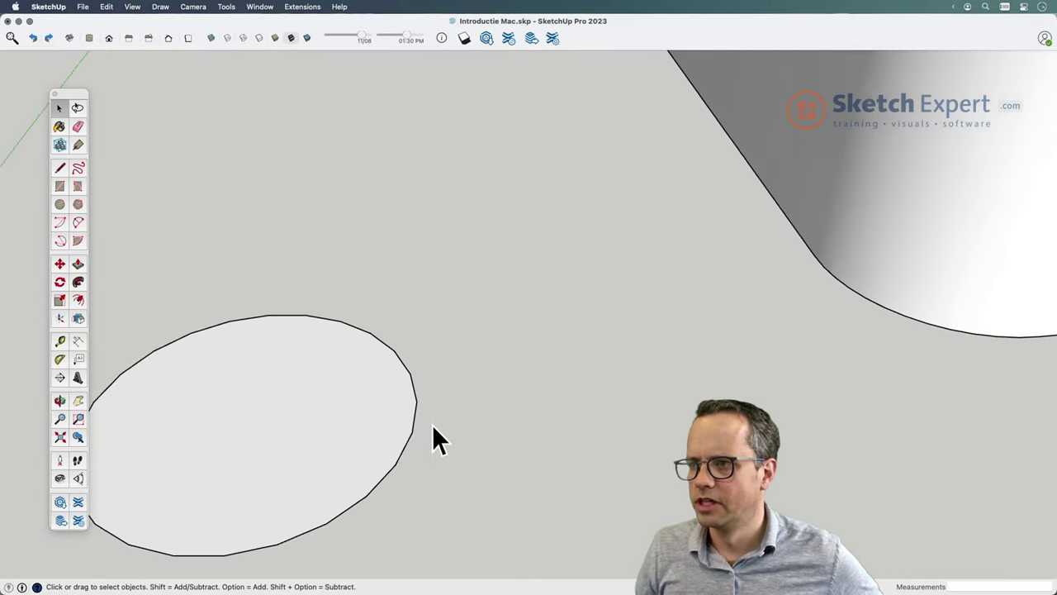
pyautogui.scroll(-1, 432, 424)
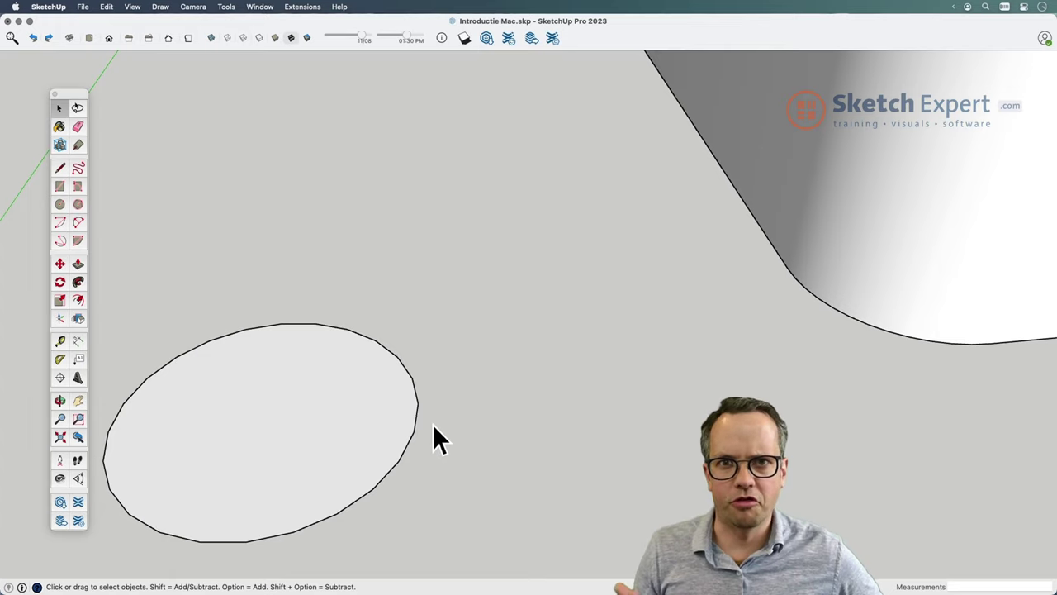
# Step: Push/pull the flat circle up into a 743 mm tall cylinder beside the rounded box
pyautogui.press('p')
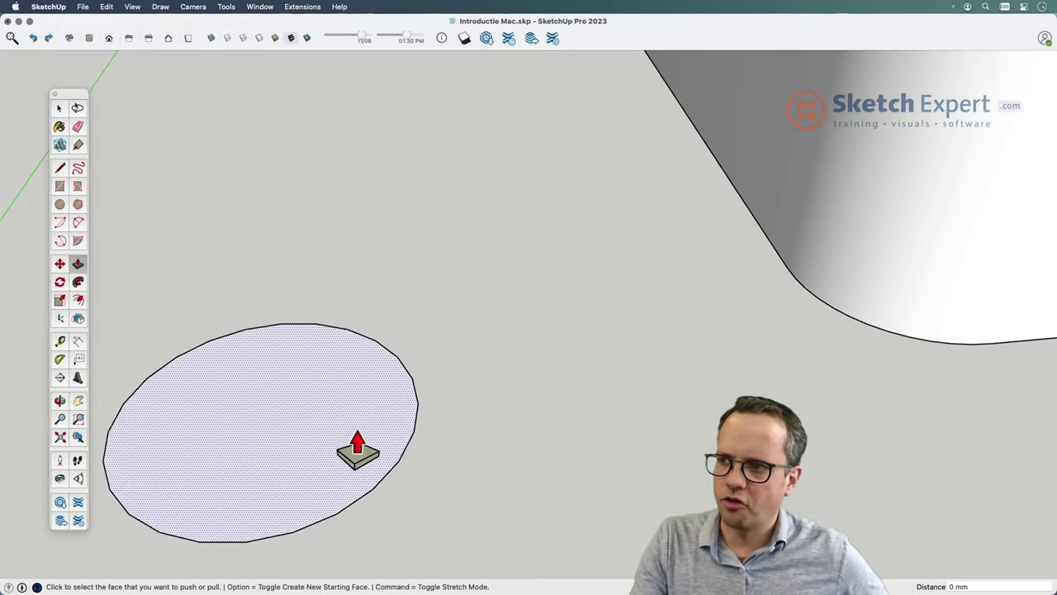
pyautogui.click(355, 448)
pyautogui.click(345, 196)
pyautogui.scroll(-3, 416, 304)
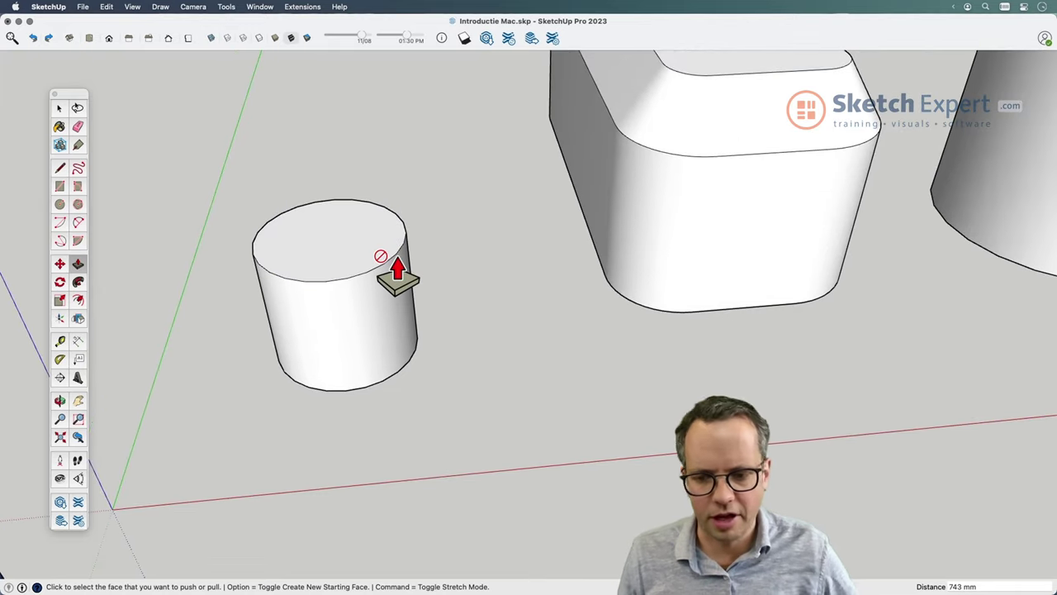
pyautogui.press('space')
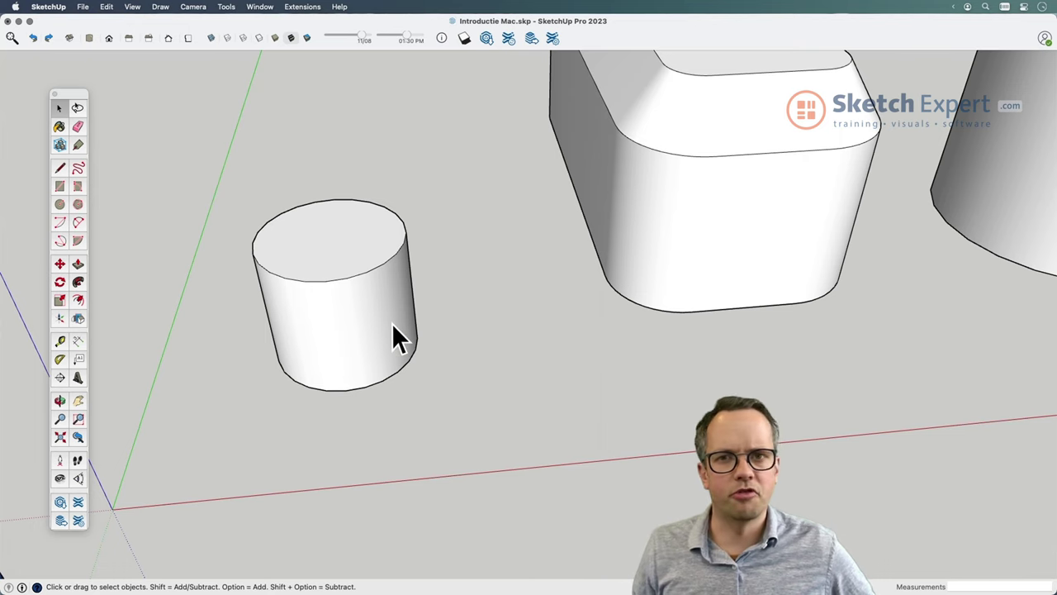
pyautogui.tripleClick(393, 324)
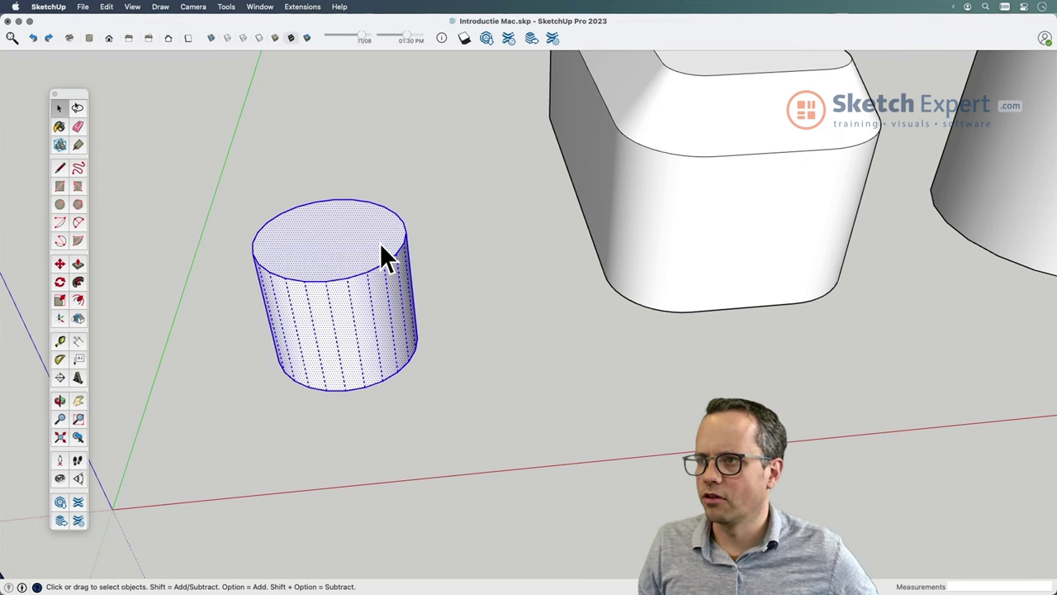
pyautogui.click(452, 406)
pyautogui.scroll(-5, 456, 406)
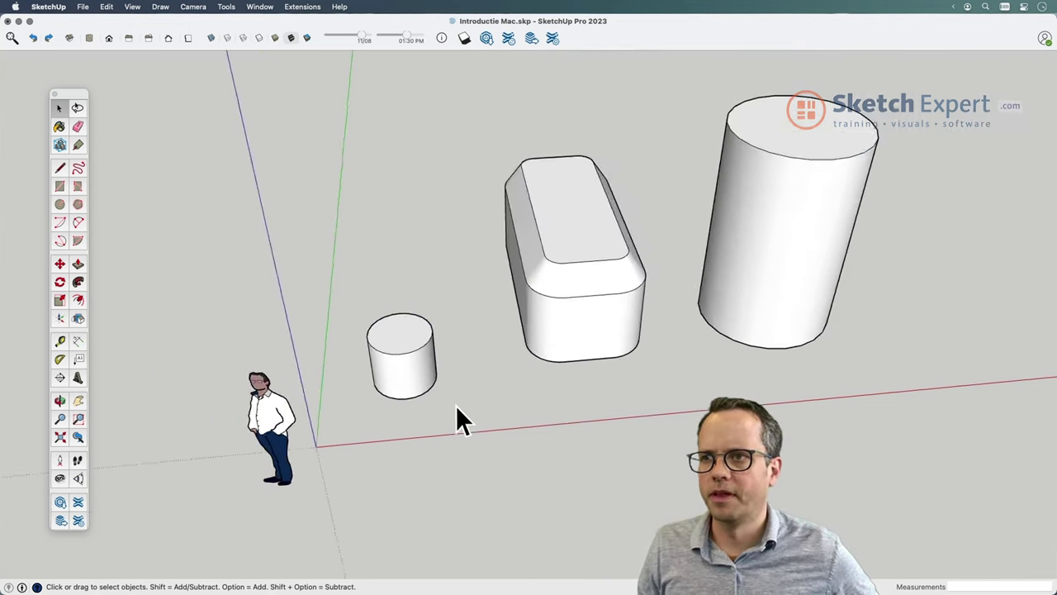
pyautogui.tripleClick(590, 314)
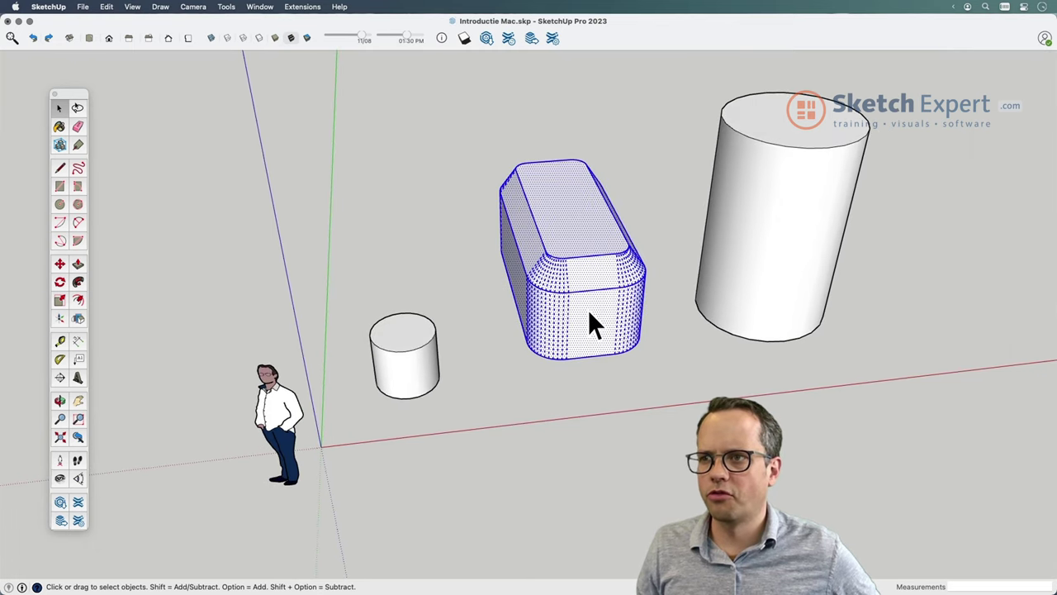
pyautogui.tripleClick(770, 269)
pyautogui.click(775, 380)
pyautogui.moveTo(653, 438); pyautogui.dragTo(671, 417, button='middle')
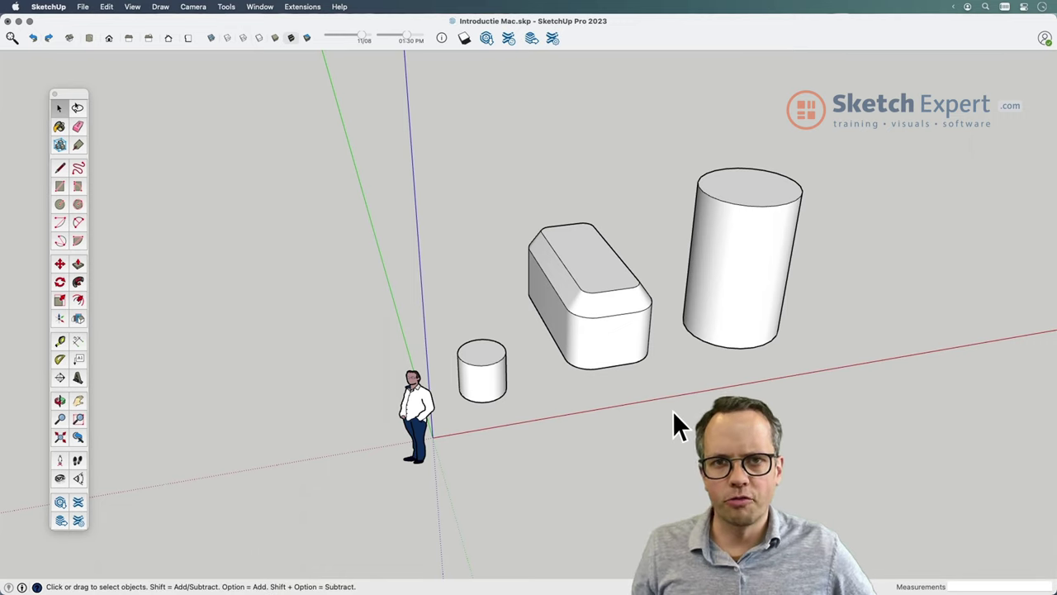
# Step: Turn on View > Hidden Geometry and orbit to inspect the dashed facet edges
pyautogui.click(132, 7)
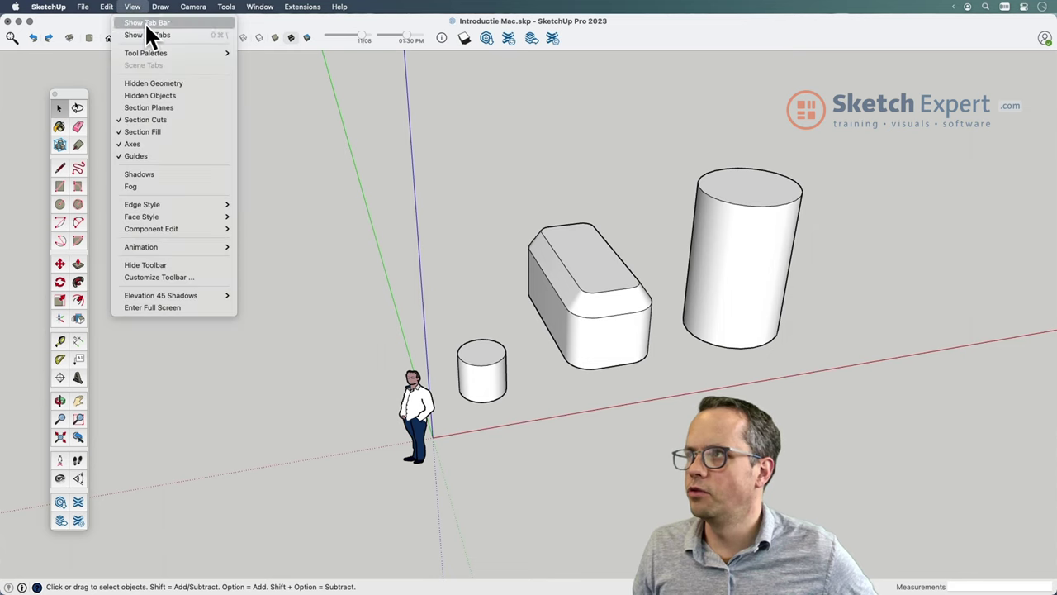
pyautogui.click(161, 82)
pyautogui.moveTo(755, 306); pyautogui.dragTo(789, 338, button='middle')
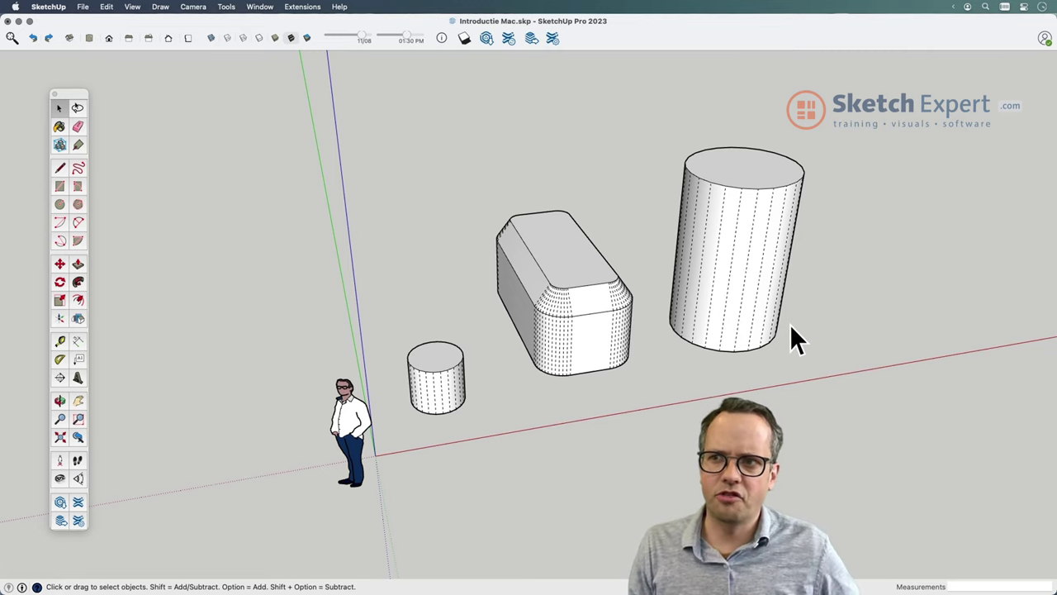
pyautogui.moveTo(789, 323)
pyautogui.mouseDown(button='middle')
pyautogui.moveTo(877, 374)
pyautogui.moveTo(761, 372)
pyautogui.moveTo(773, 364)
pyautogui.mouseUp(button='middle')
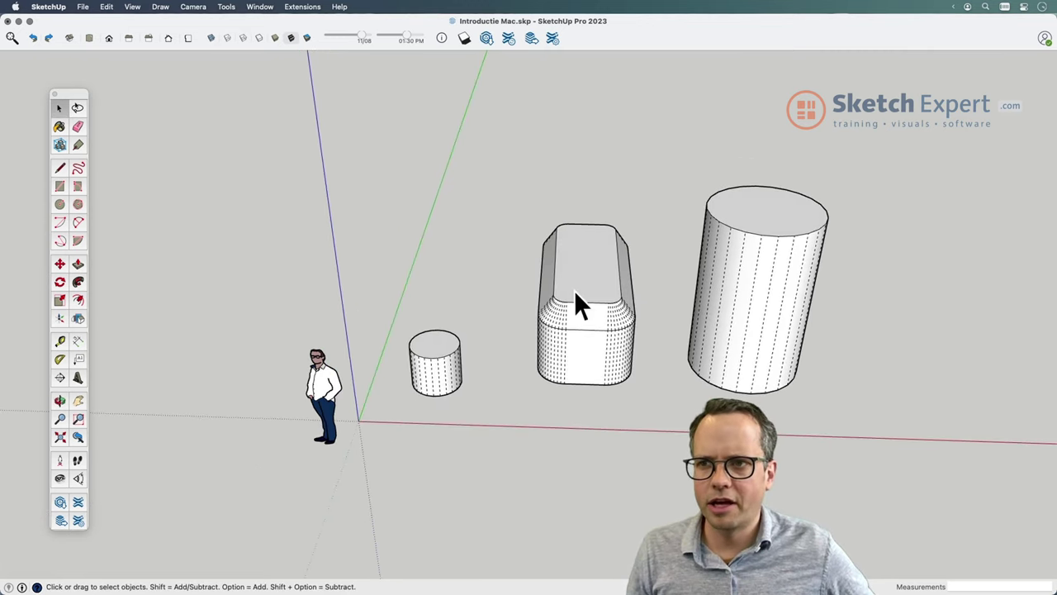
# Step: Toggle Hidden Geometry off and back on, then orbit to show the dashed edges
pyautogui.click(130, 6)
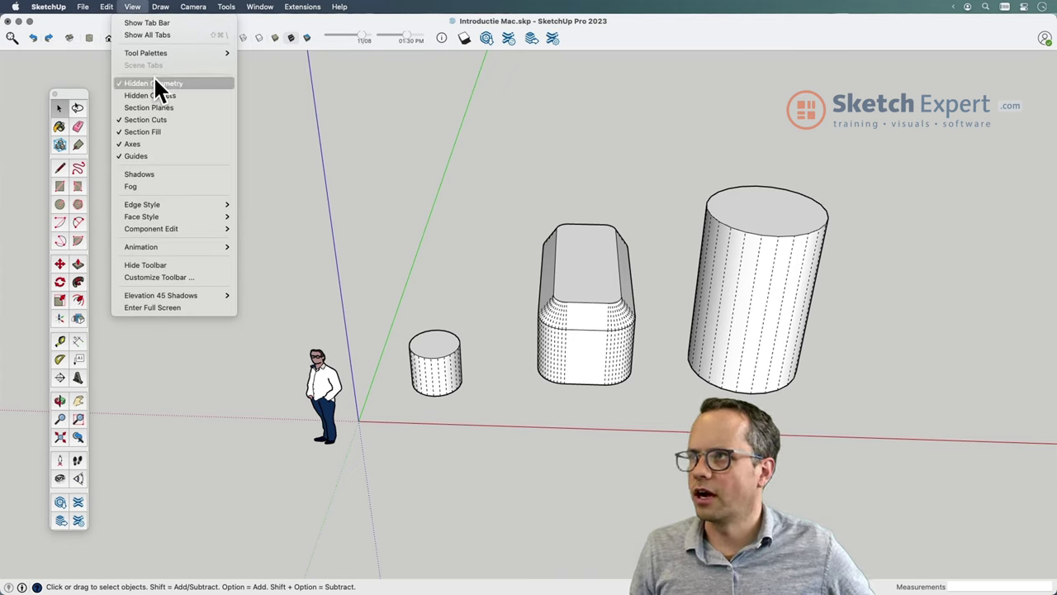
pyautogui.click(155, 83)
pyautogui.click(142, 7)
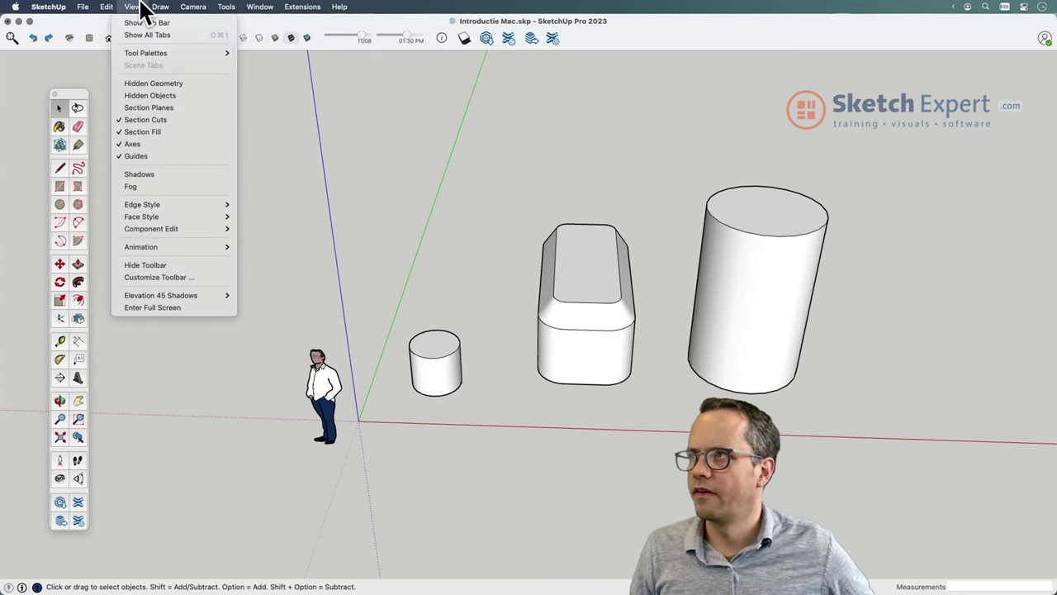
pyautogui.click(162, 81)
pyautogui.moveTo(689, 329); pyautogui.dragTo(769, 383, button='middle')
pyautogui.scroll(3, 818, 380)
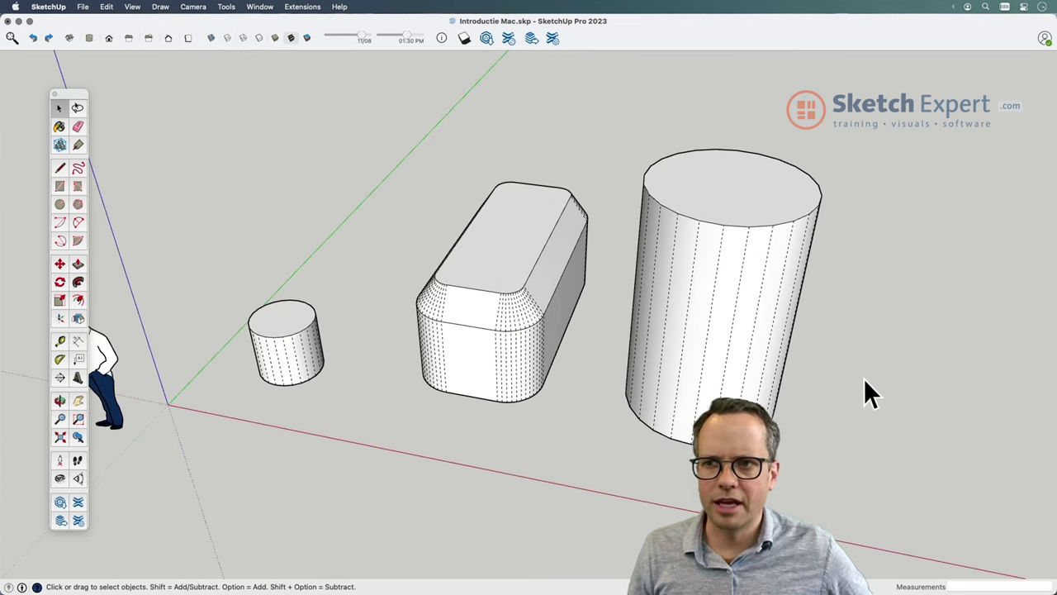
pyautogui.scroll(-3, 621, 411)
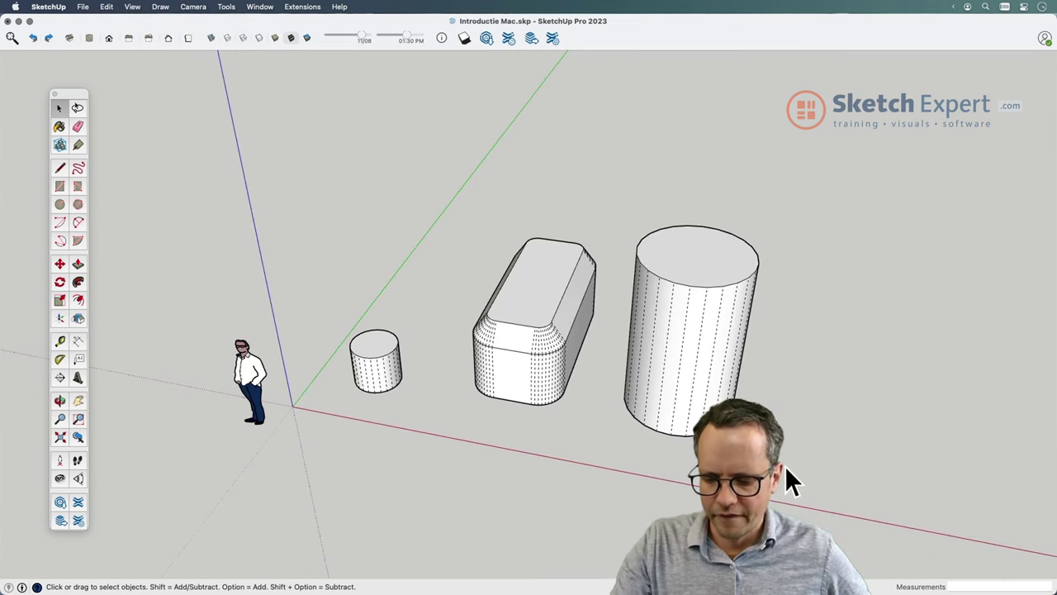
# Step: Draw a 200-sided circle to the right of the row of shapes
pyautogui.press('c')
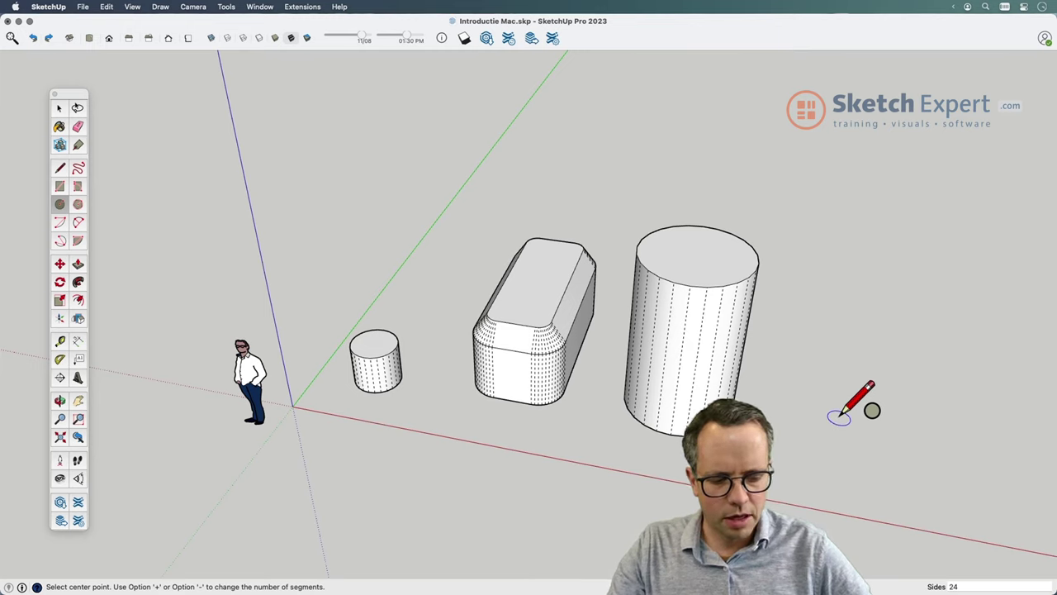
pyautogui.write('200')
pyautogui.press('Return')
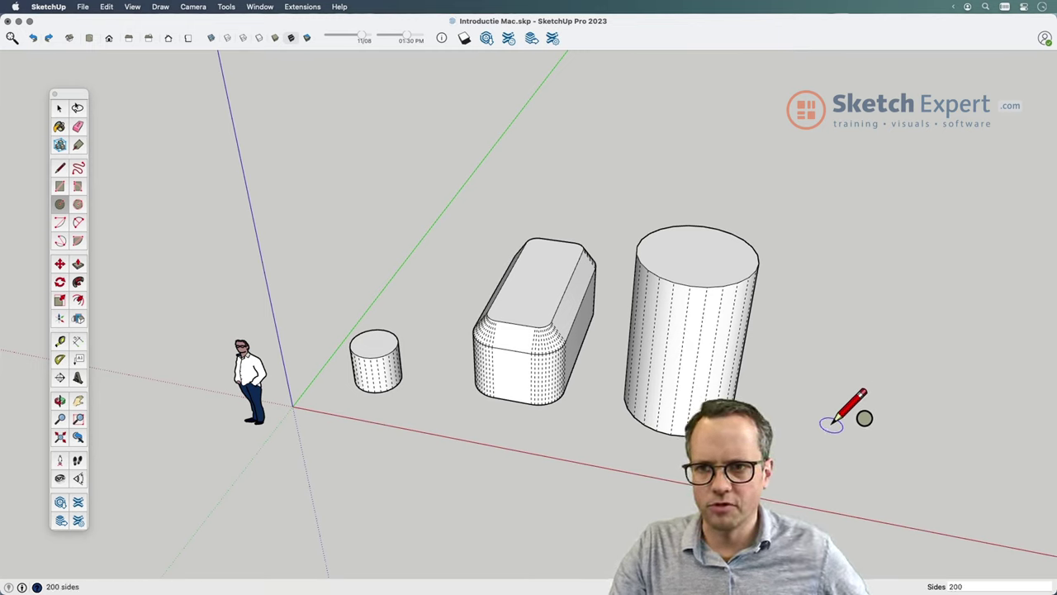
pyautogui.click(831, 425)
pyautogui.click(867, 429)
# Step: Pull the 200-sided circle up into a tall cylinder and zoom in on its dense facets
pyautogui.press('p')
pyautogui.click(828, 436)
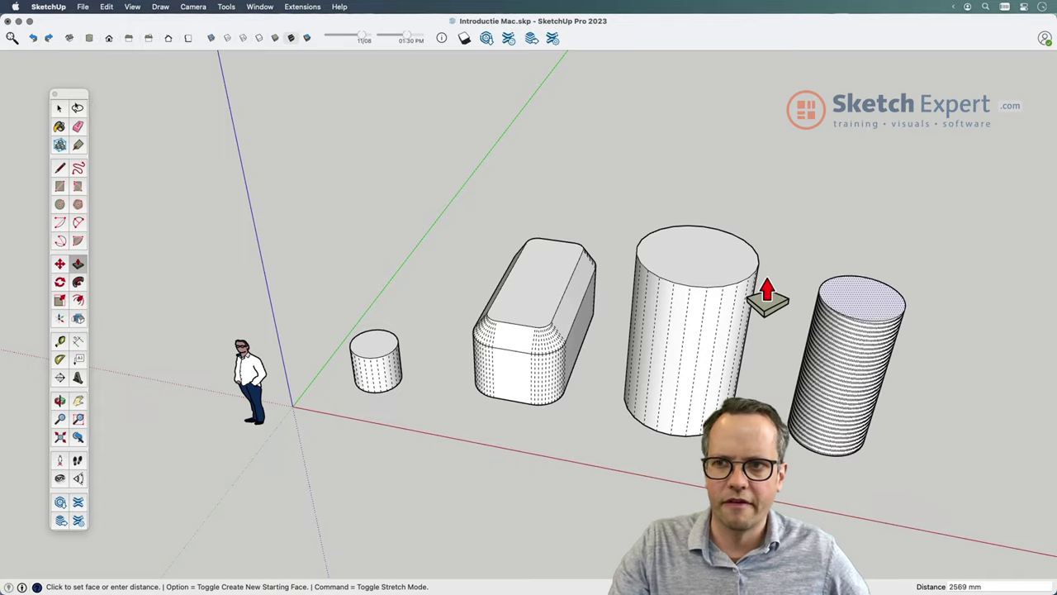
pyautogui.click(768, 298)
pyautogui.press('space')
pyautogui.scroll(3, 918, 313)
pyautogui.scroll(3, 851, 317)
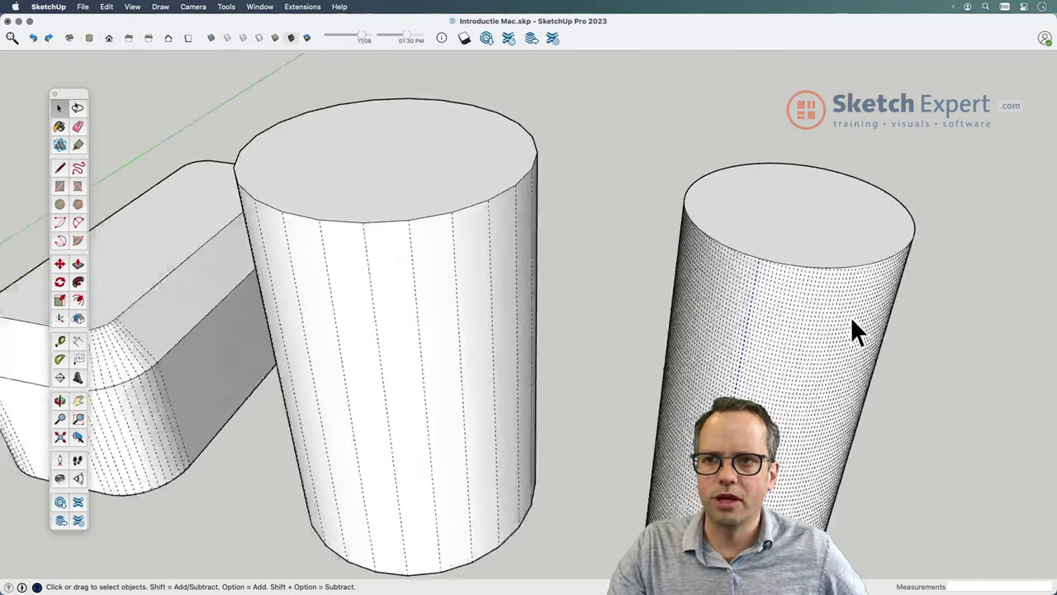
pyautogui.scroll(3, 851, 316)
pyautogui.scroll(3, 722, 171)
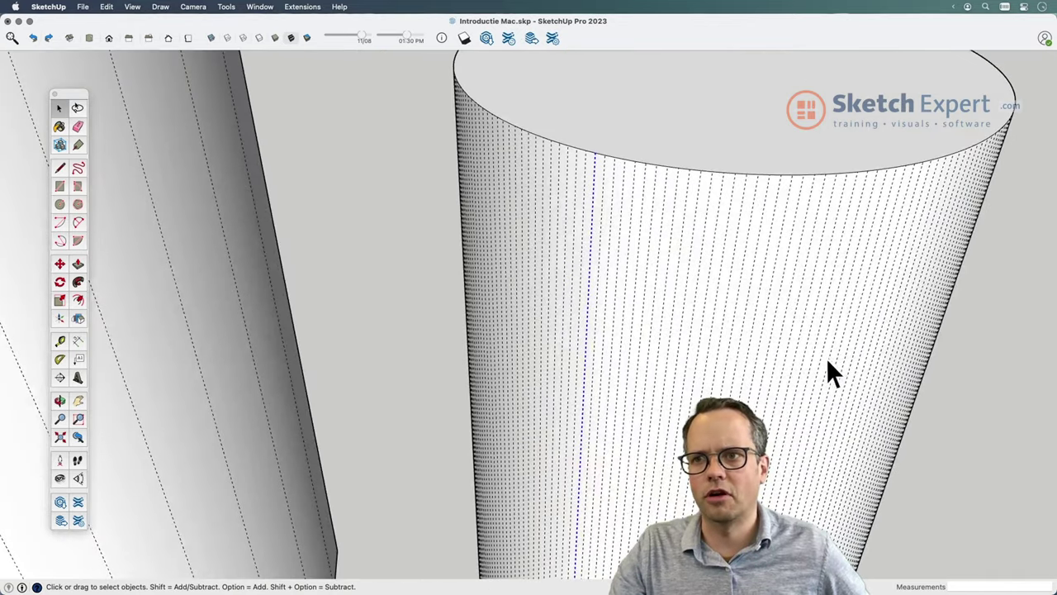
pyautogui.moveTo(830, 373); pyautogui.dragTo(602, 253, button='middle')
pyautogui.scroll(-2, 721, 331)
pyautogui.scroll(-3, 722, 330)
pyautogui.scroll(-2, 721, 330)
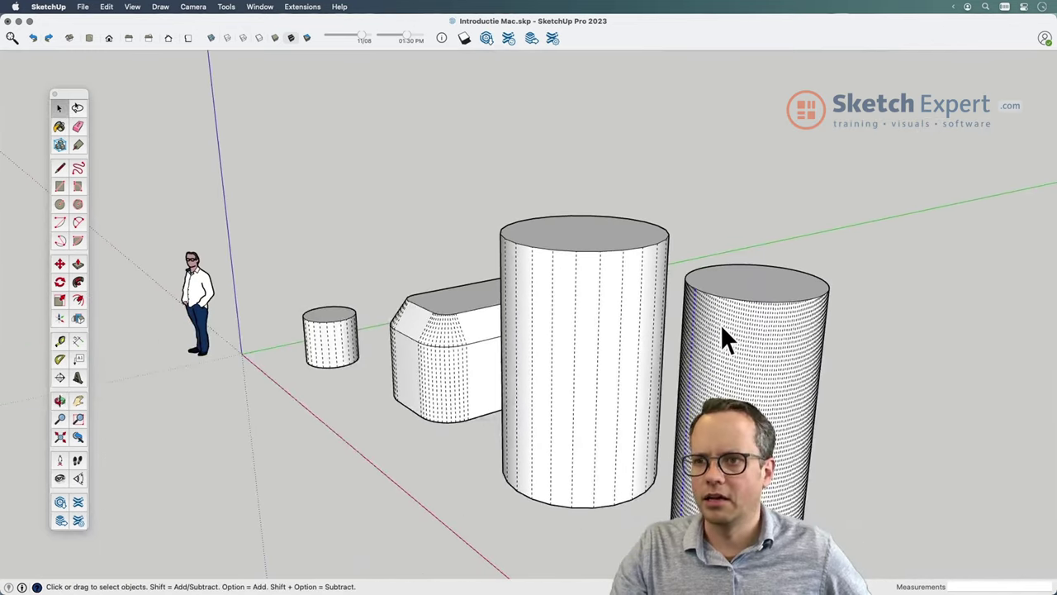
# Step: Toggle Hidden Geometry off and back on while orbiting to a new angle
pyautogui.click(132, 7)
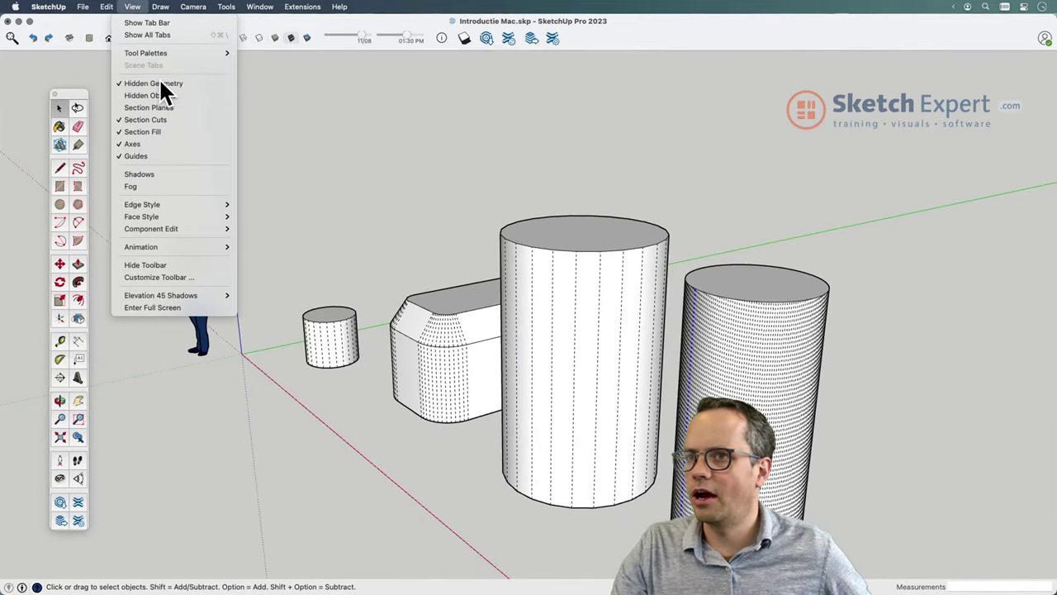
pyautogui.click(161, 83)
pyautogui.moveTo(531, 243)
pyautogui.mouseDown(button='middle')
pyautogui.moveTo(702, 286)
pyautogui.moveTo(710, 208)
pyautogui.moveTo(791, 310)
pyautogui.mouseUp(button='middle')
pyautogui.click(132, 7)
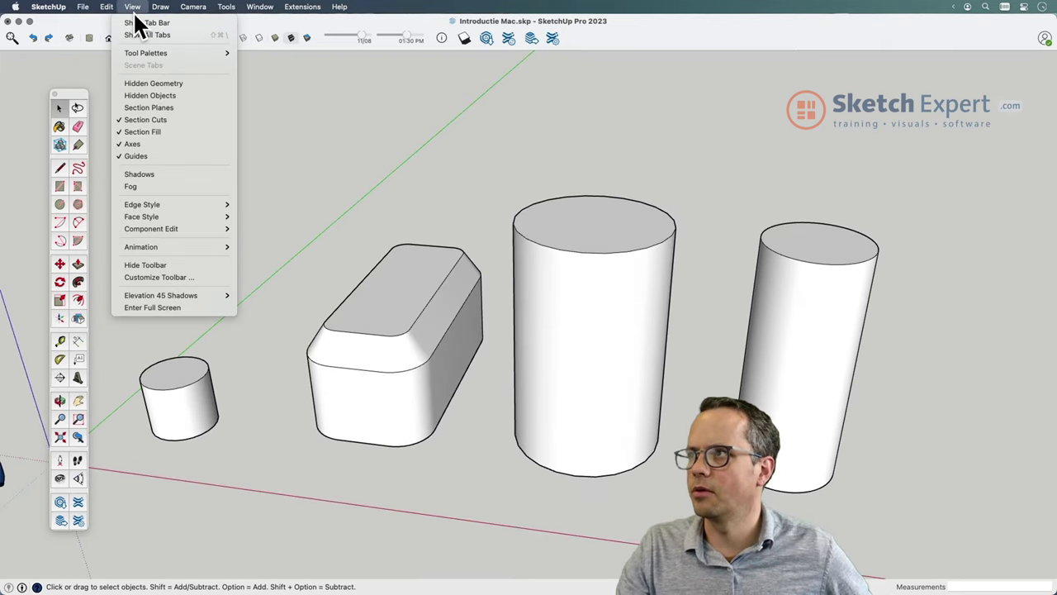
pyautogui.click(180, 85)
pyautogui.moveTo(684, 234)
pyautogui.mouseDown(button='middle')
pyautogui.moveTo(724, 260)
pyautogui.moveTo(774, 192)
pyautogui.mouseUp(button='middle')
# Step: Zoom out and turn Hidden Geometry off so all shapes appear smooth
pyautogui.scroll(-5, 519, 308)
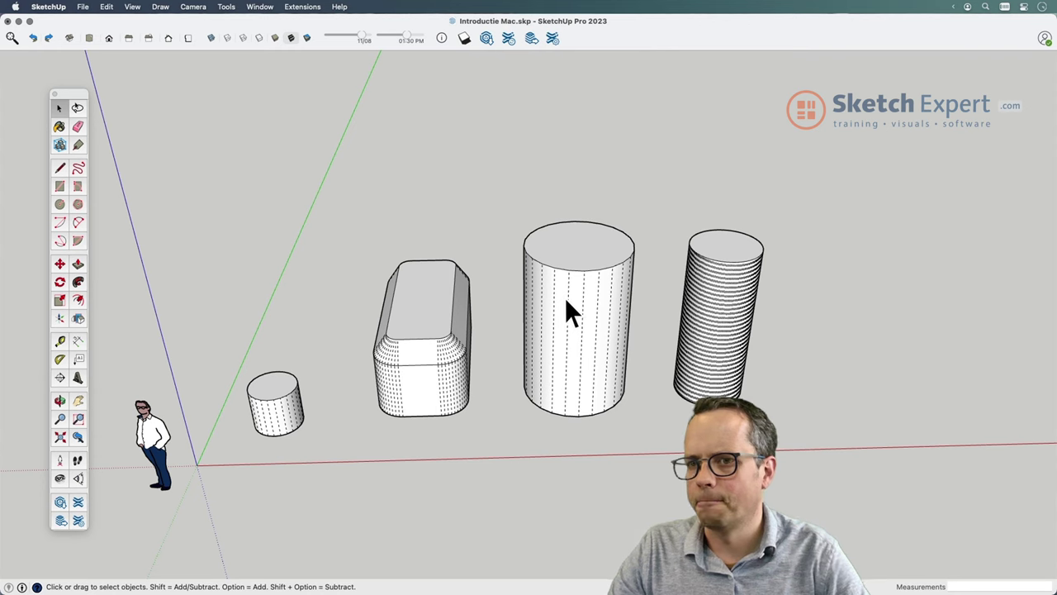
pyautogui.scroll(-3, 565, 297)
pyautogui.scroll(-2, 624, 290)
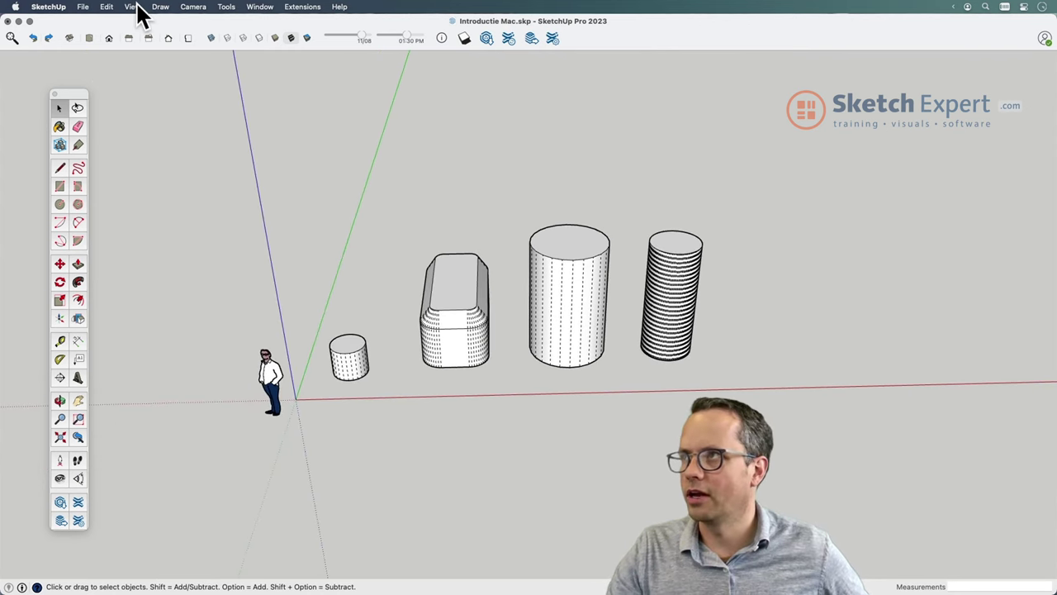
pyautogui.click(136, 7)
pyautogui.click(171, 81)
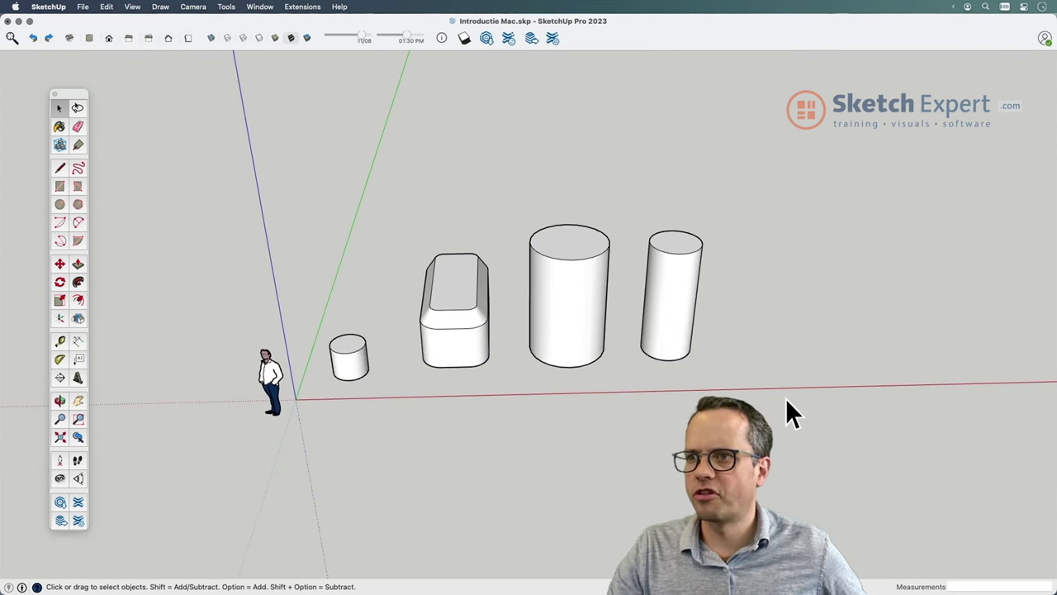
pyautogui.scroll(2, 693, 333)
pyautogui.scroll(2, 608, 320)
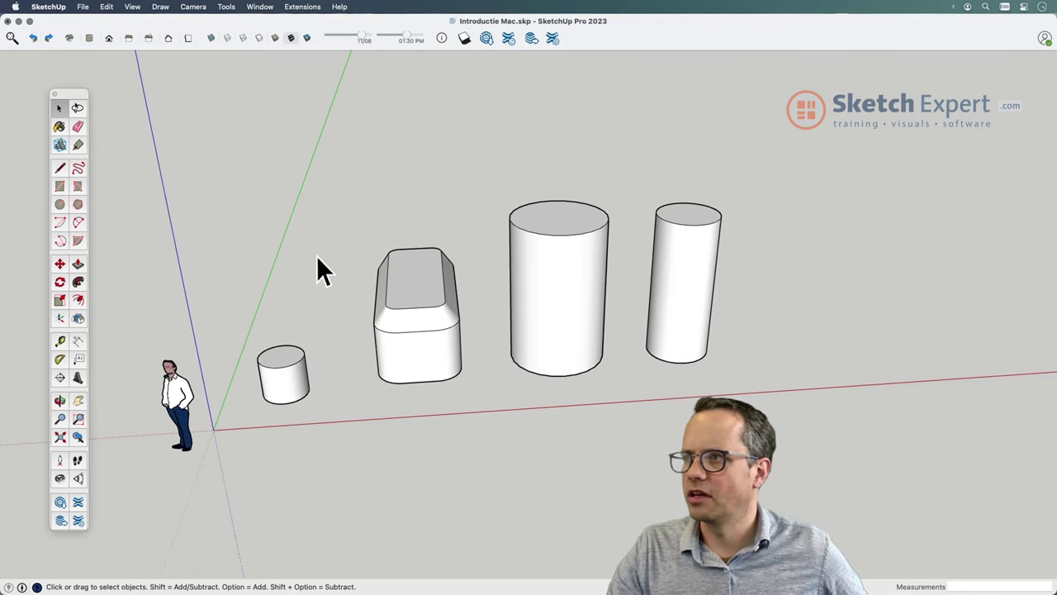
# Step: Unsmooth several vertical facet edges on the middle cylinder using the Eraser with Command held
pyautogui.click(78, 126)
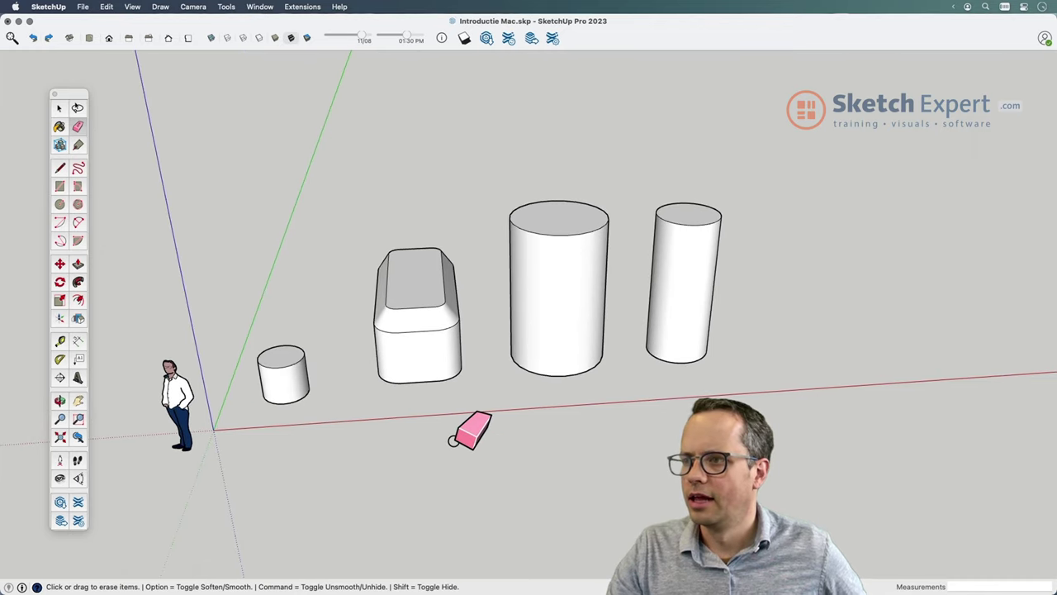
pyautogui.press('super')
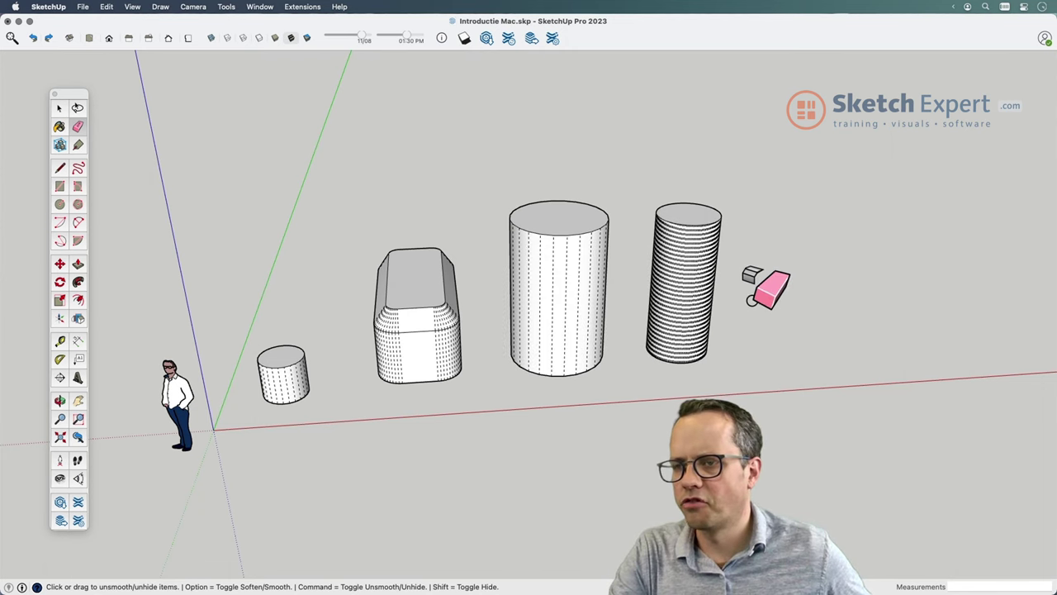
pyautogui.scroll(3, 743, 276)
pyautogui.scroll(-2, 737, 273)
pyautogui.scroll(-3, 752, 305)
pyautogui.moveTo(767, 330)
pyautogui.mouseDown(button='middle')
pyautogui.moveTo(567, 373)
pyautogui.moveTo(536, 327)
pyautogui.mouseUp(button='middle')
pyautogui.scroll(2, 535, 327)
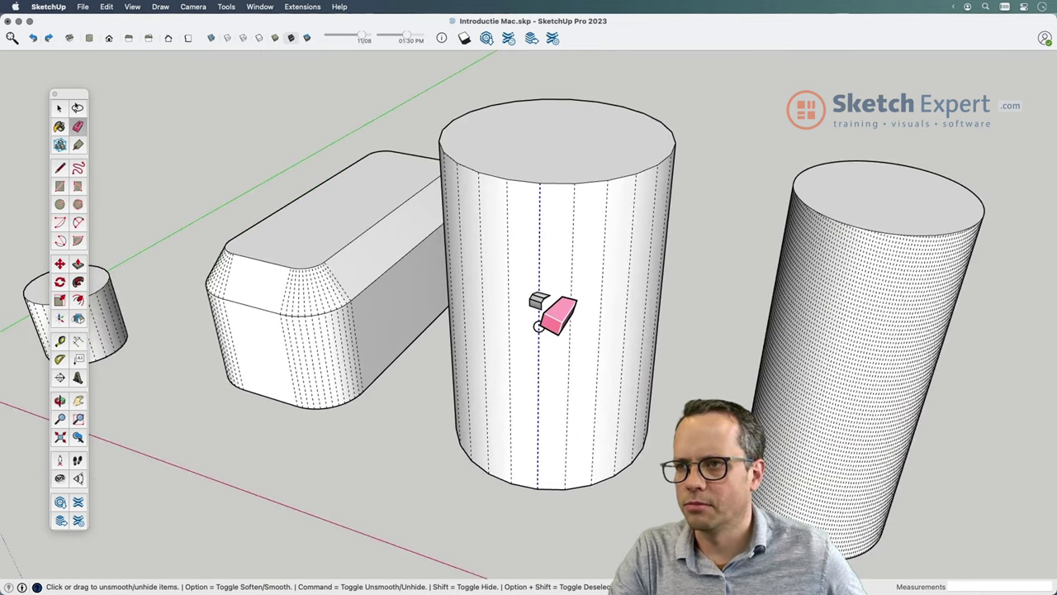
pyautogui.keyDown('super'); pyautogui.moveTo(538, 326); pyautogui.dragTo(602, 321); pyautogui.keyUp('super')
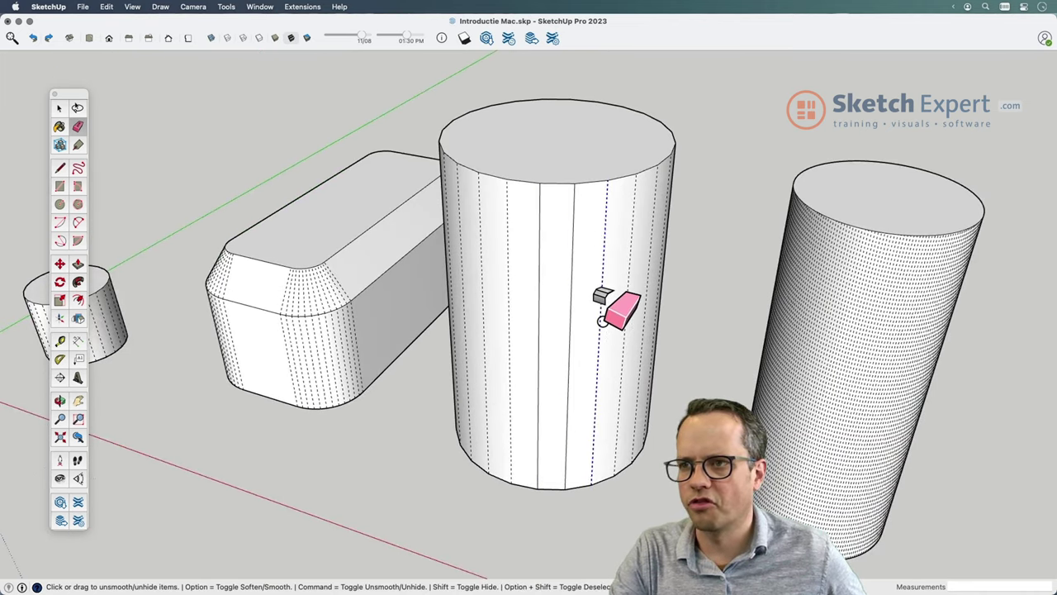
pyautogui.moveTo(561, 314); pyautogui.dragTo(637, 283, button='middle')
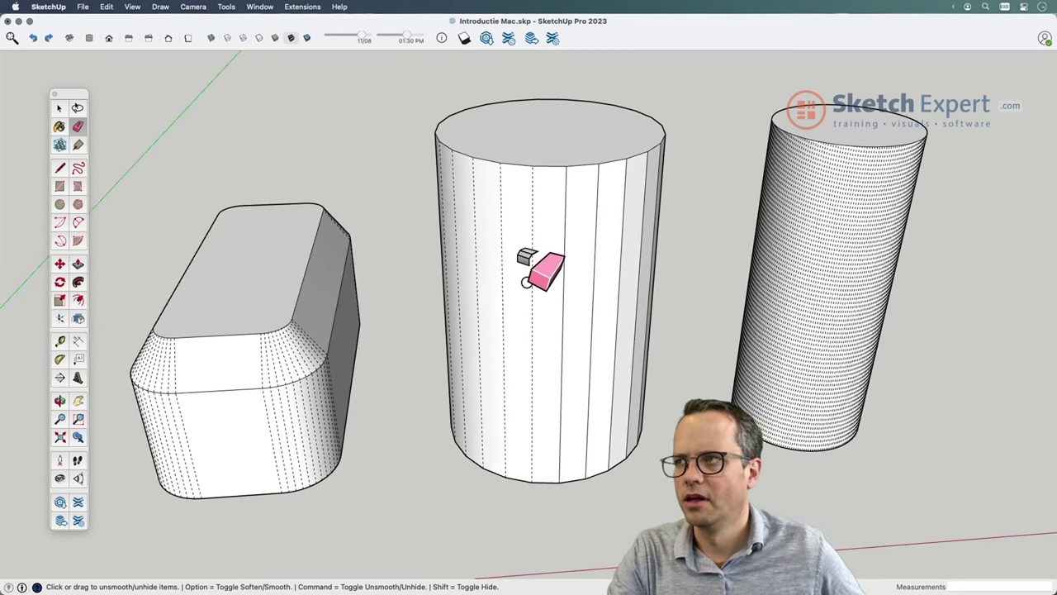
pyautogui.click(59, 108)
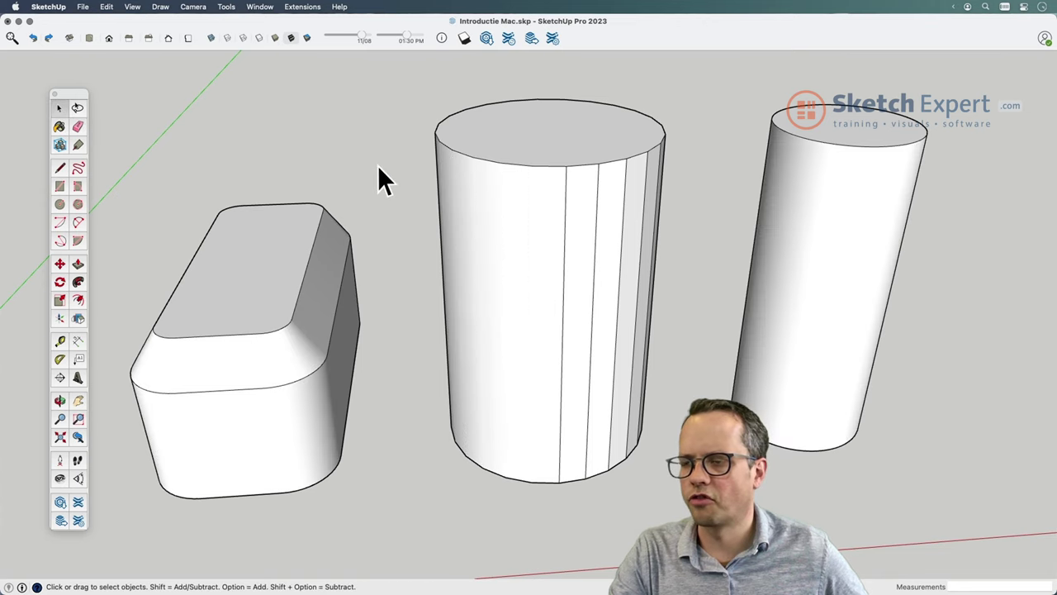
pyautogui.scroll(-5, 451, 235)
pyautogui.scroll(-3, 486, 398)
pyautogui.moveTo(486, 398); pyautogui.dragTo(488, 398, button='middle')
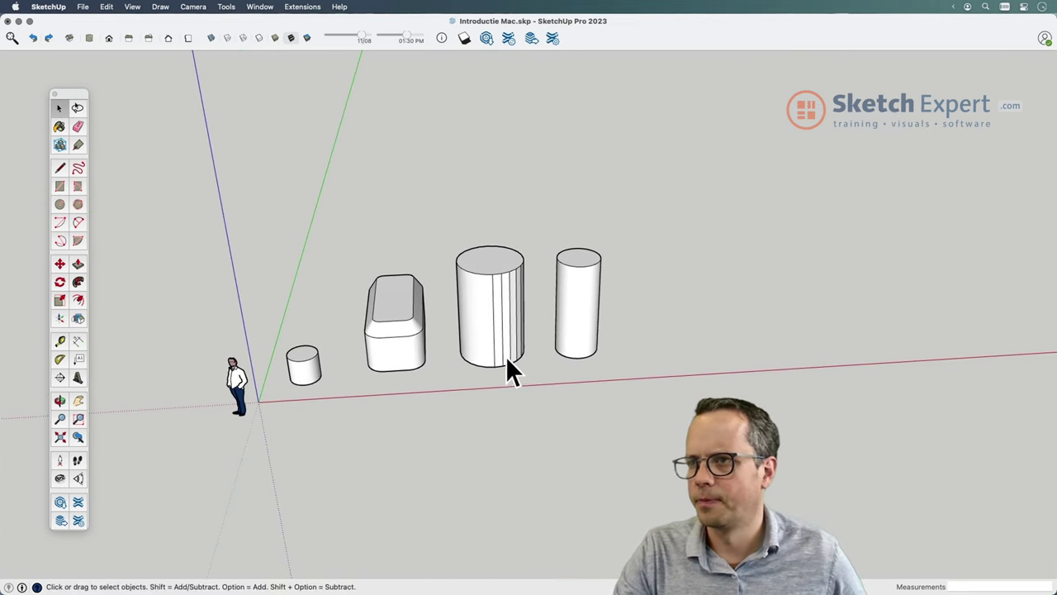
pyautogui.scroll(3, 537, 331)
pyautogui.scroll(3, 570, 299)
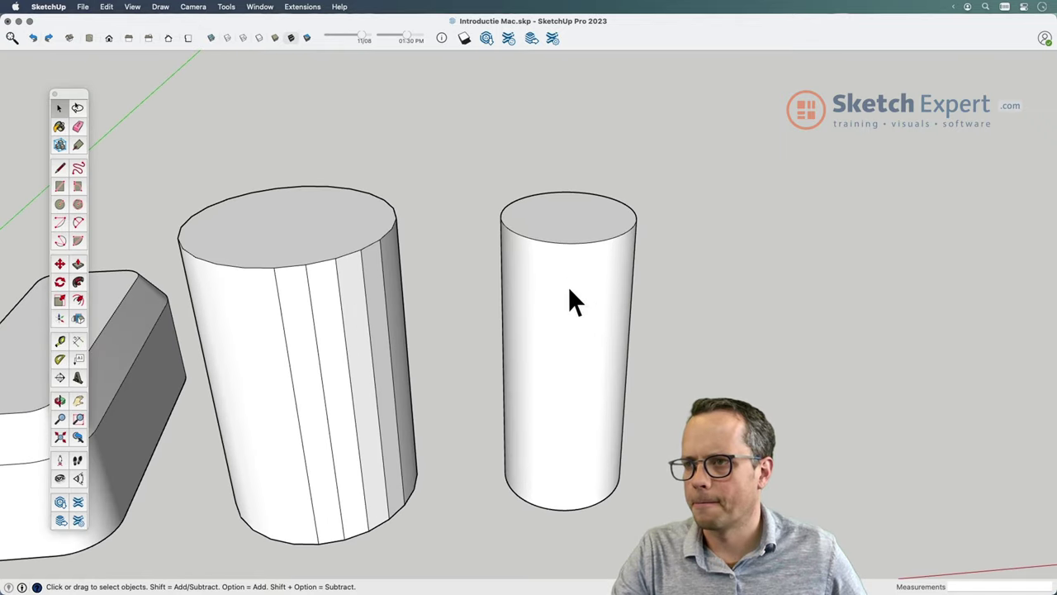
pyautogui.tripleClick(570, 289)
pyautogui.click(645, 303)
pyautogui.scroll(3, 584, 309)
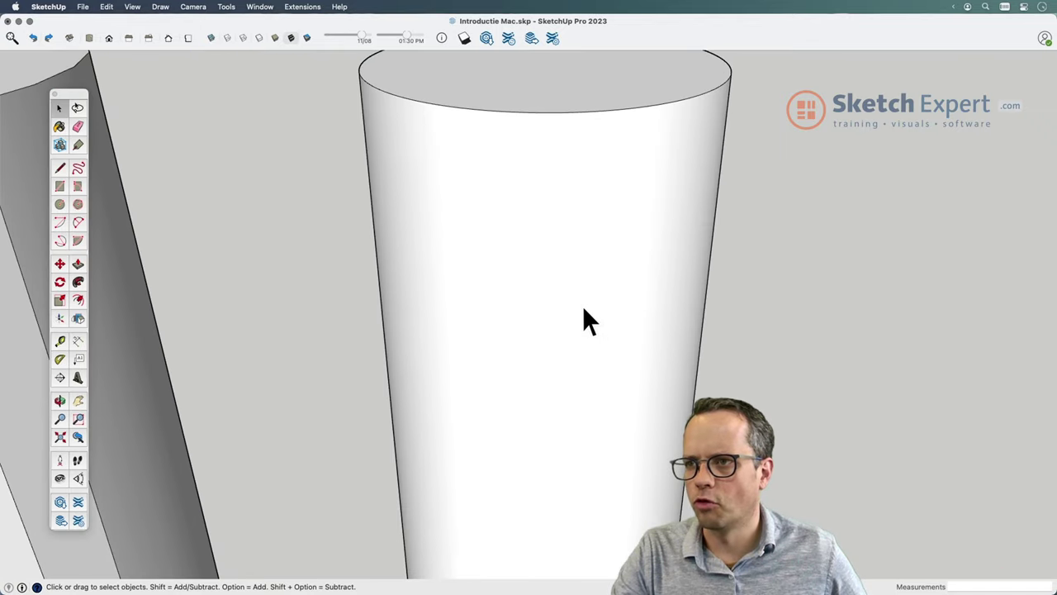
pyautogui.tripleClick(584, 311)
pyautogui.scroll(-5, 761, 285)
pyautogui.scroll(-5, 760, 289)
pyautogui.click(394, 383)
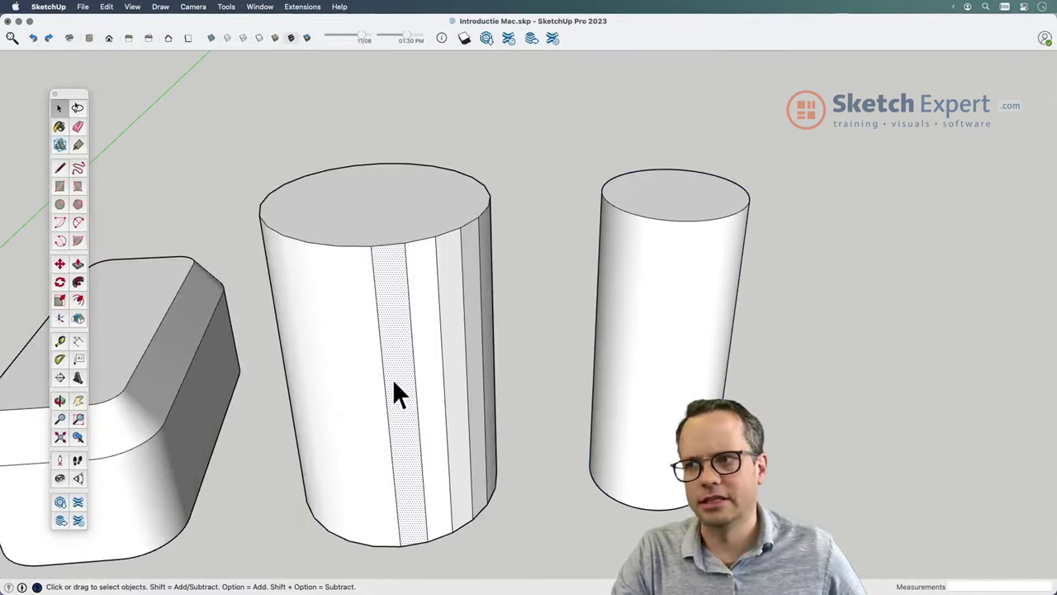
pyautogui.press('Escape')
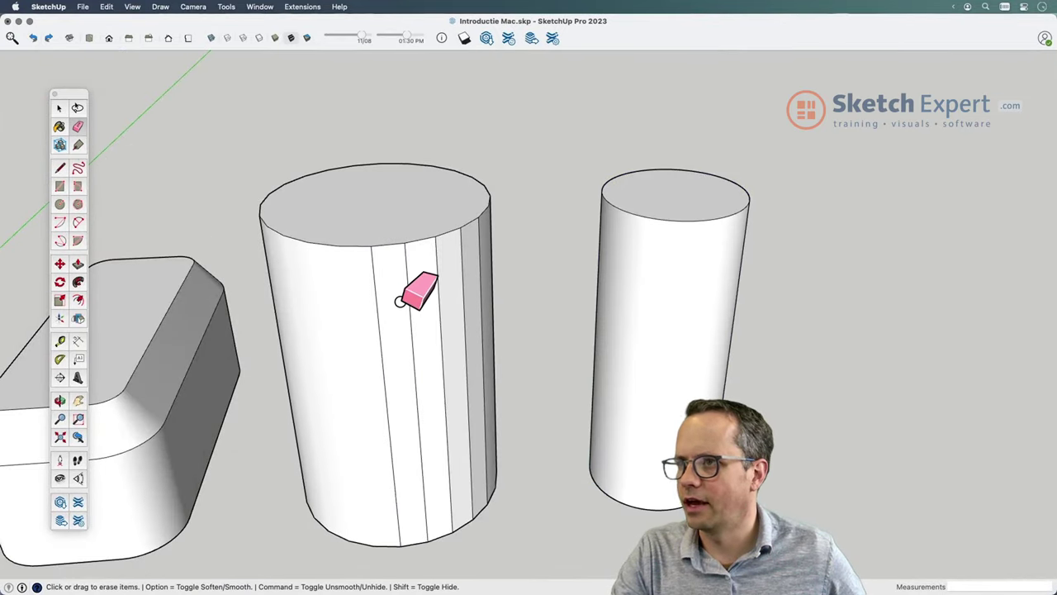
# Step: Erase facet edges on the middle cylinder, then draw a vertical line from bottom rim to top rim
pyautogui.moveTo(398, 300); pyautogui.dragTo(410, 299)
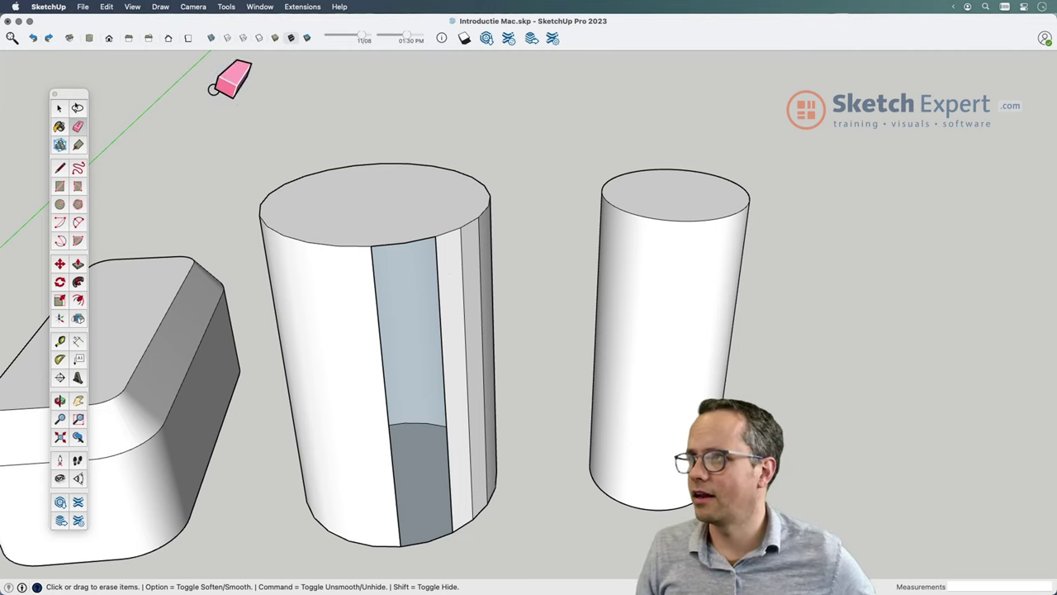
pyautogui.click(61, 168)
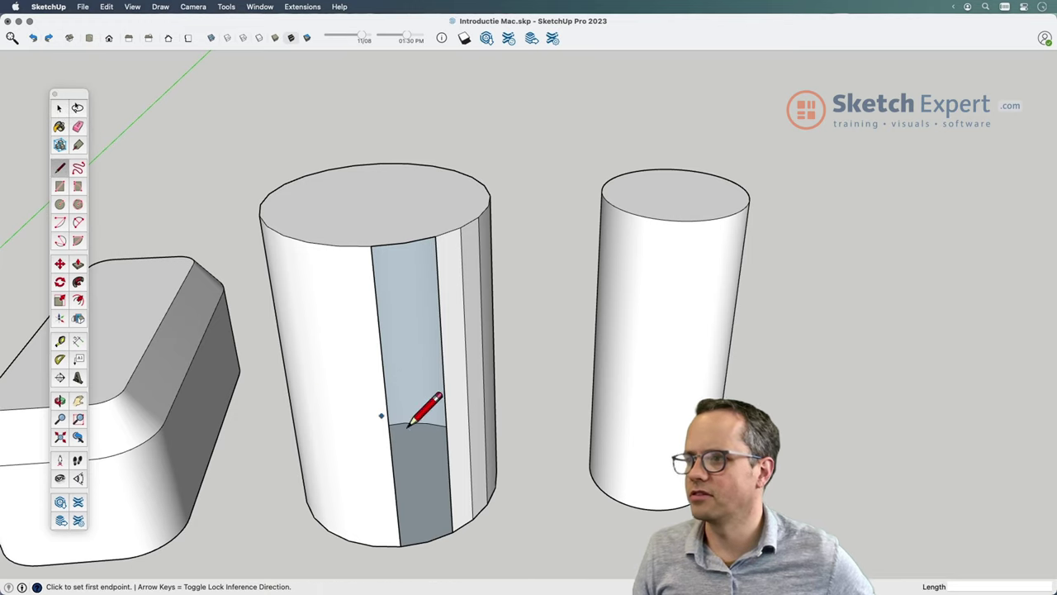
pyautogui.click(428, 539)
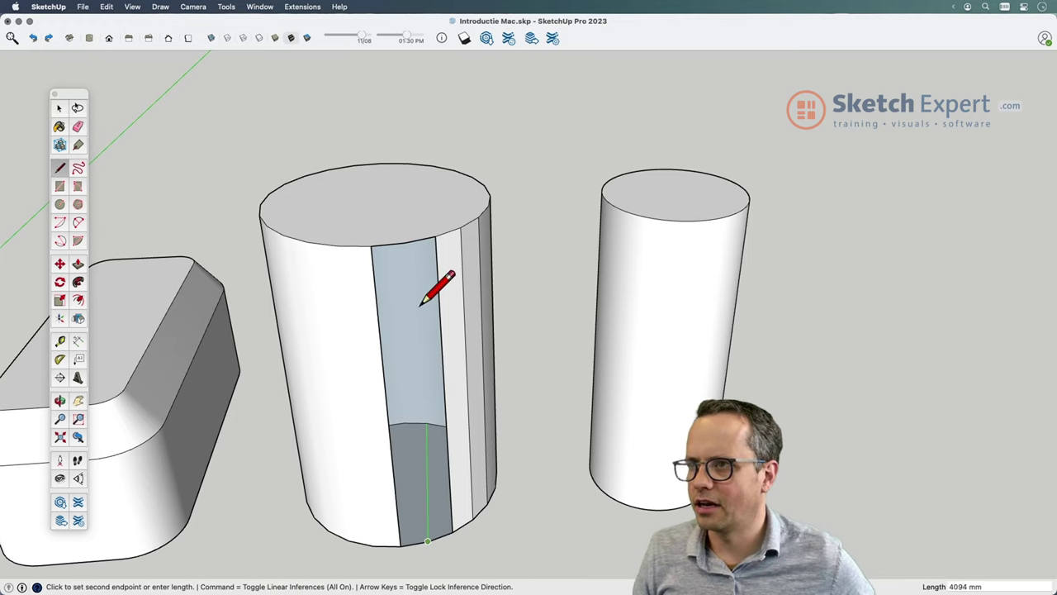
pyautogui.click(404, 241)
pyautogui.click(78, 127)
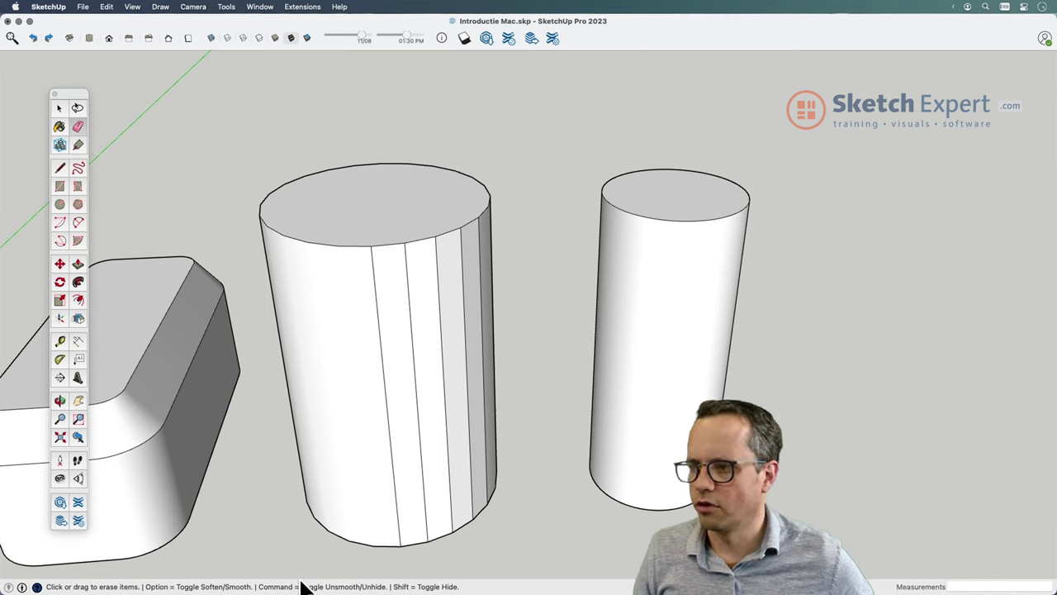
# Step: Re-smooth the middle cylinder's hard facet edges with an Eraser modifier drag, then orbit to check
pyautogui.press('super')
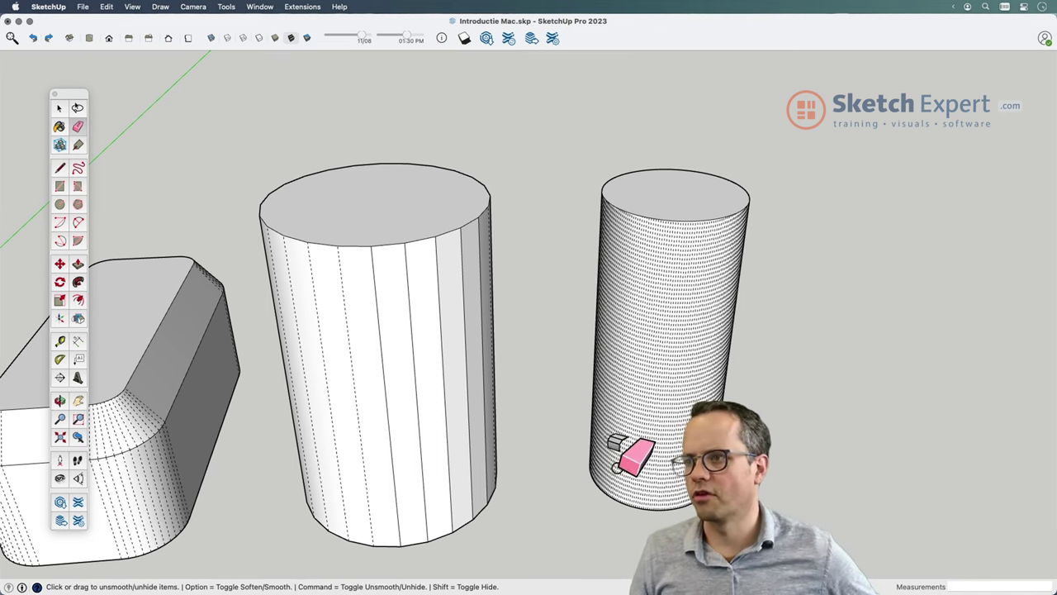
pyautogui.keyDown('super'); pyautogui.moveTo(383, 436); pyautogui.dragTo(475, 387); pyautogui.keyUp('super')
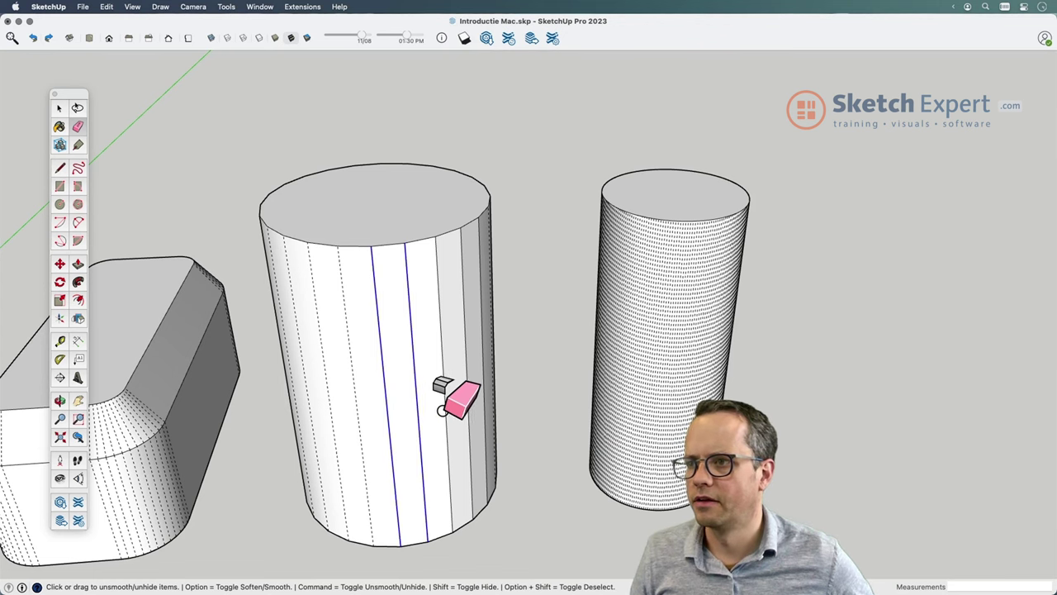
pyautogui.moveTo(566, 428); pyautogui.dragTo(275, 469, button='middle')
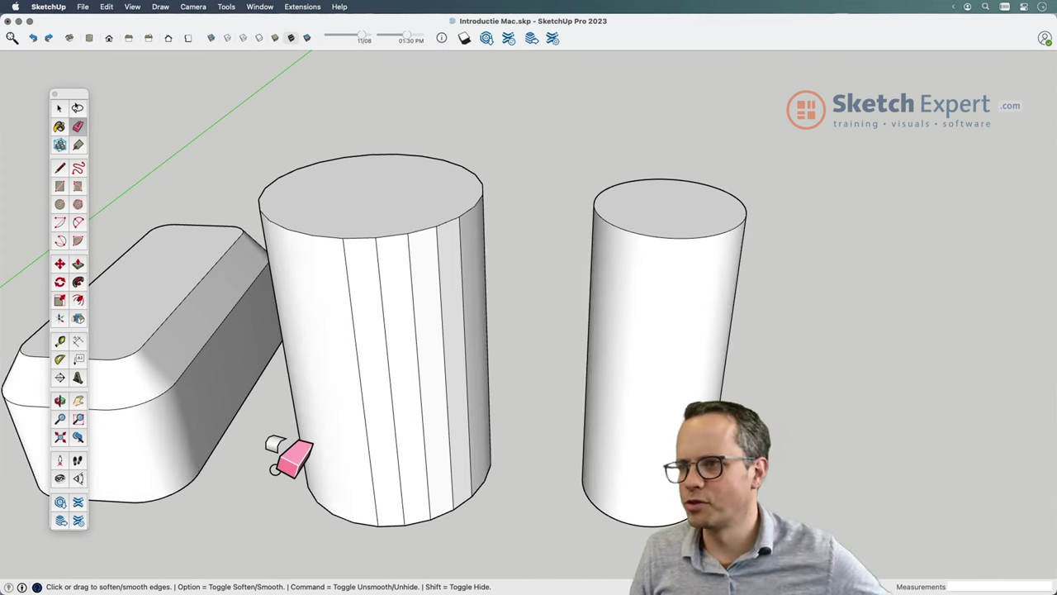
pyautogui.scroll(-3, 401, 421)
pyautogui.scroll(-3, 389, 424)
pyautogui.scroll(-2, 394, 413)
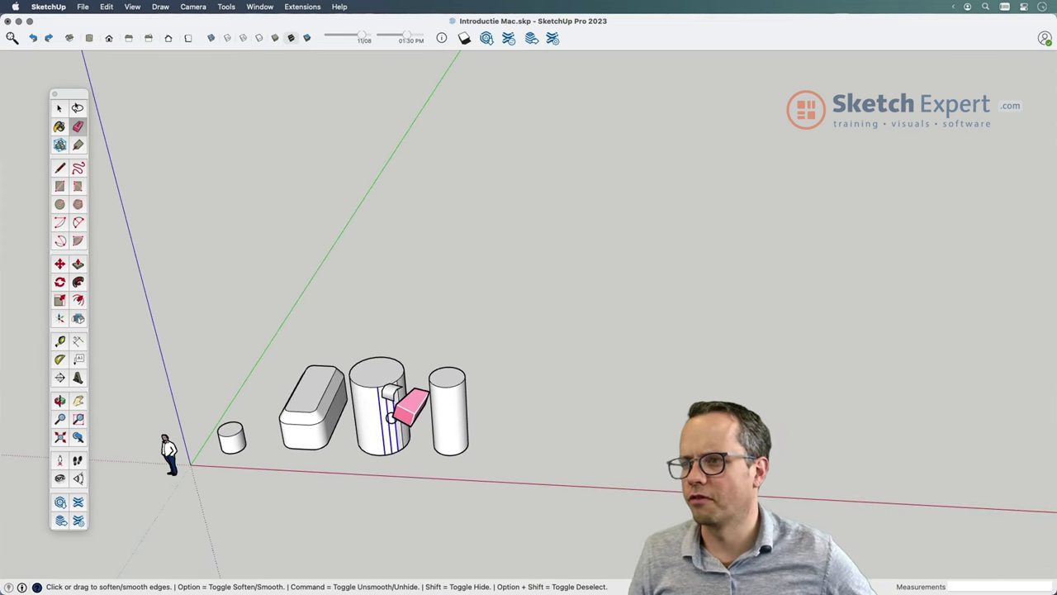
pyautogui.scroll(3, 417, 356)
pyautogui.press('space')
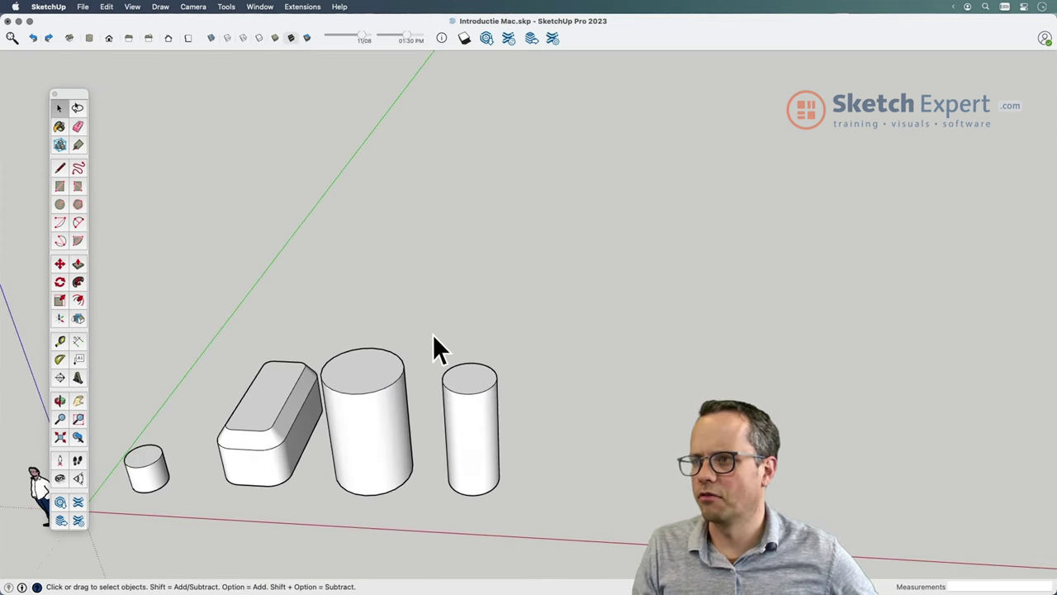
pyautogui.moveTo(432, 335)
pyautogui.mouseDown(button='middle')
pyautogui.moveTo(345, 337)
pyautogui.moveTo(260, 377)
pyautogui.moveTo(537, 389)
pyautogui.mouseUp(button='middle')
pyautogui.scroll(-2, 511, 381)
pyautogui.scroll(-3, 510, 380)
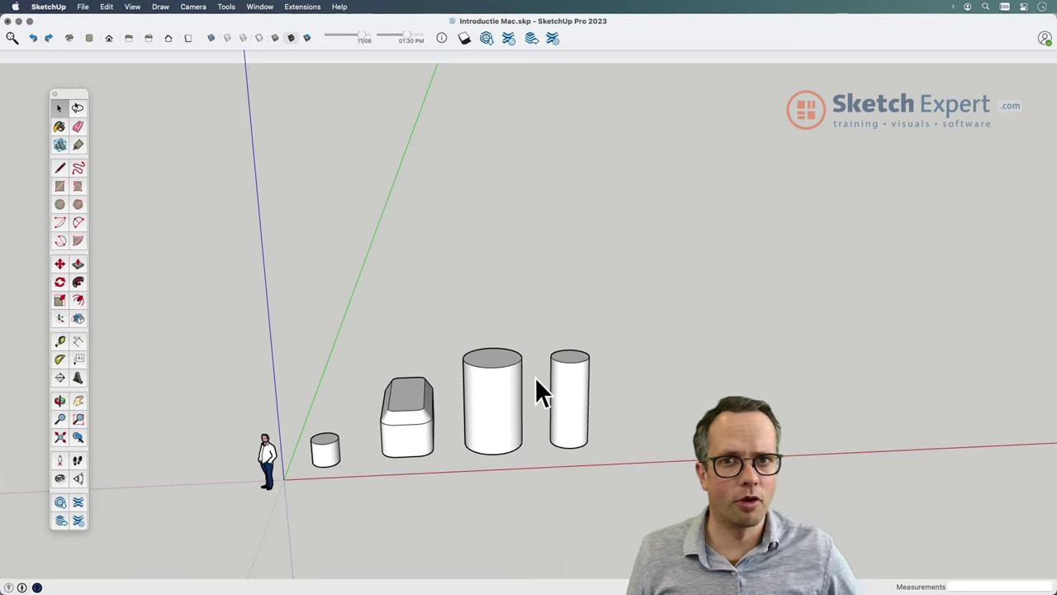
# Step: Reveal dashed hidden facet edges on every shape by holding Command with the Eraser active
pyautogui.click(132, 7)
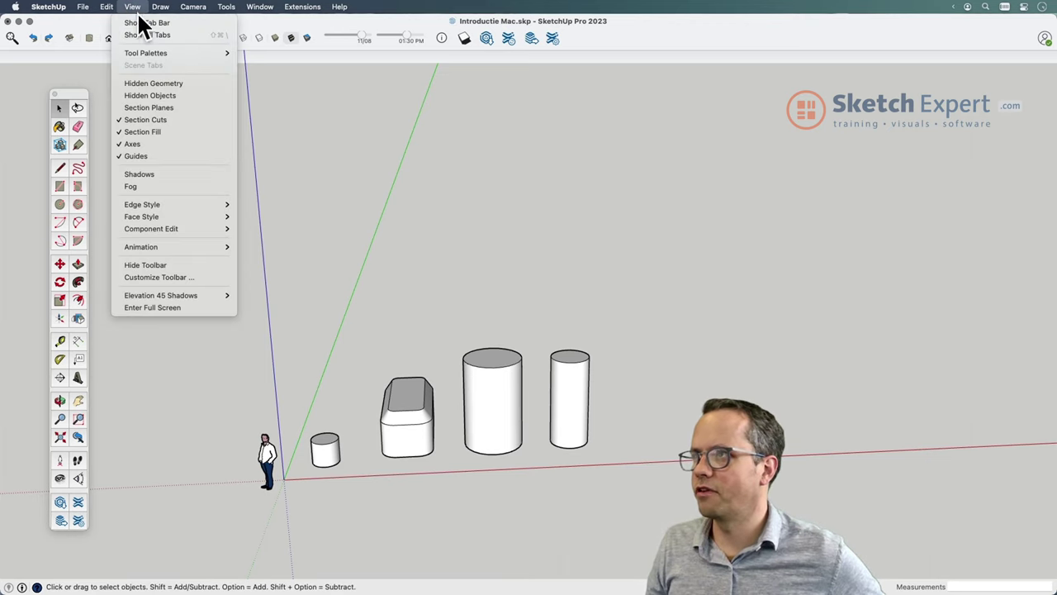
pyautogui.click(322, 125)
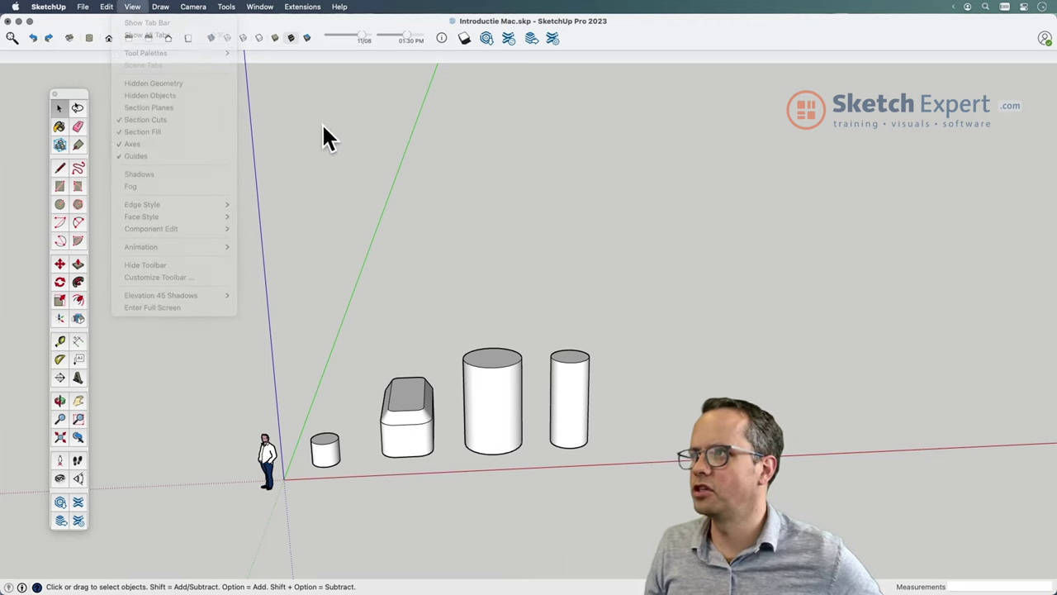
pyautogui.click(77, 126)
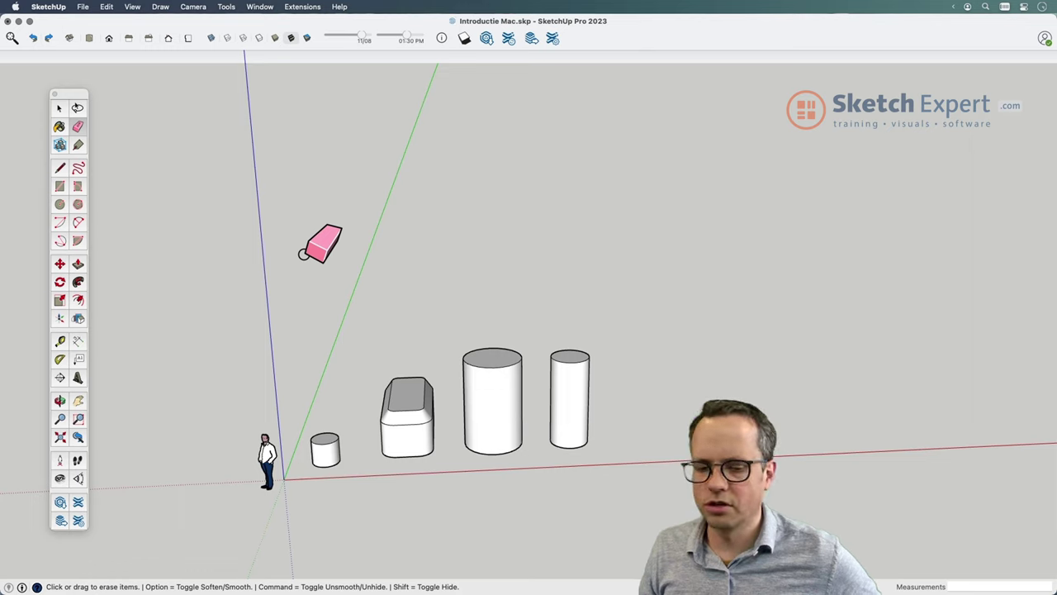
pyautogui.press('super')
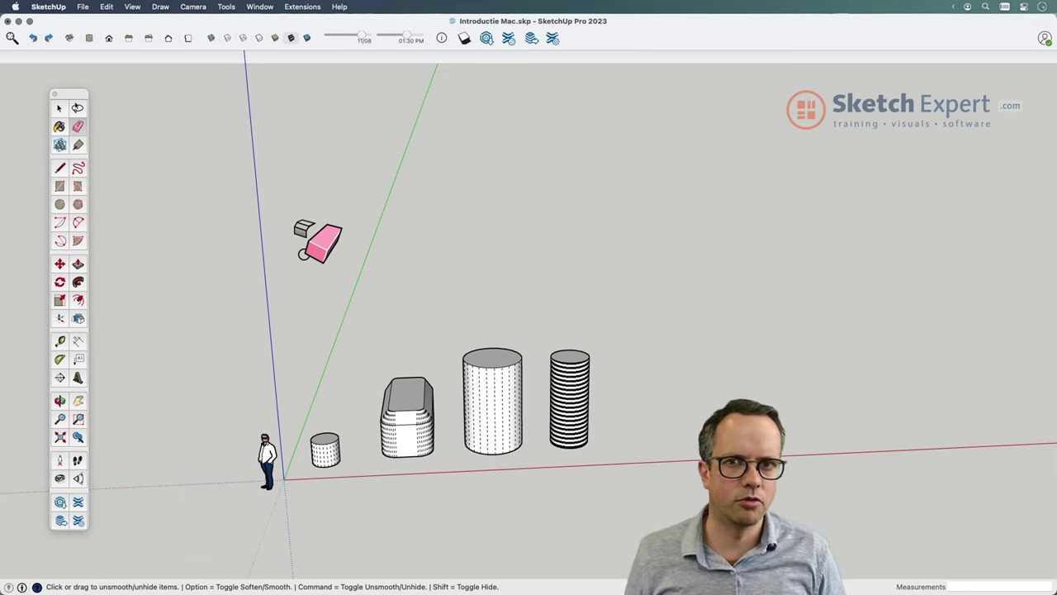